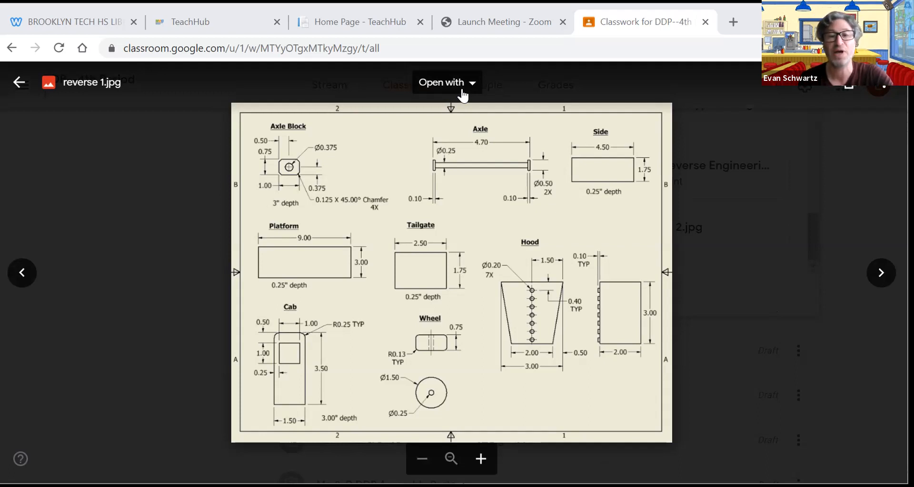
# - Switch to Fusion 360 and review the parts in the Reverse Engineering folder against the reverse 1.jpg dimension drawing in the browser
pyautogui.hotkey('alt', 'Tab')
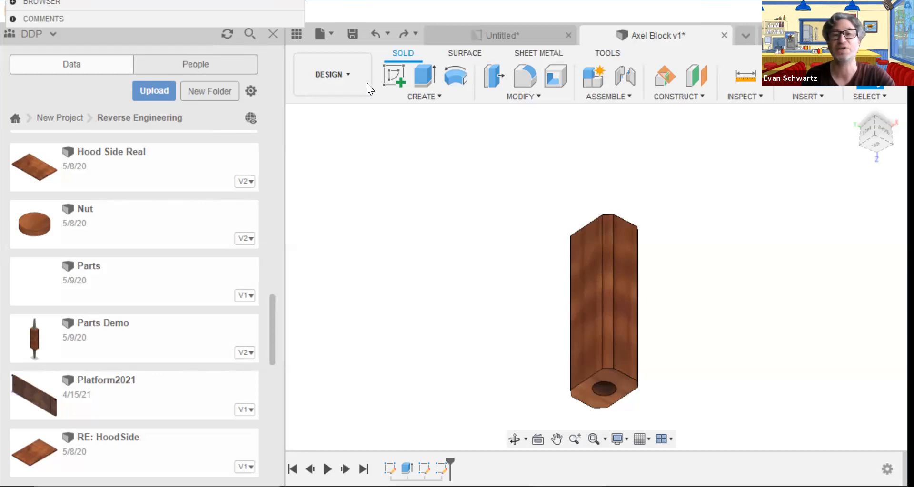
pyautogui.moveTo(270, 314); pyautogui.dragTo(265, 155)
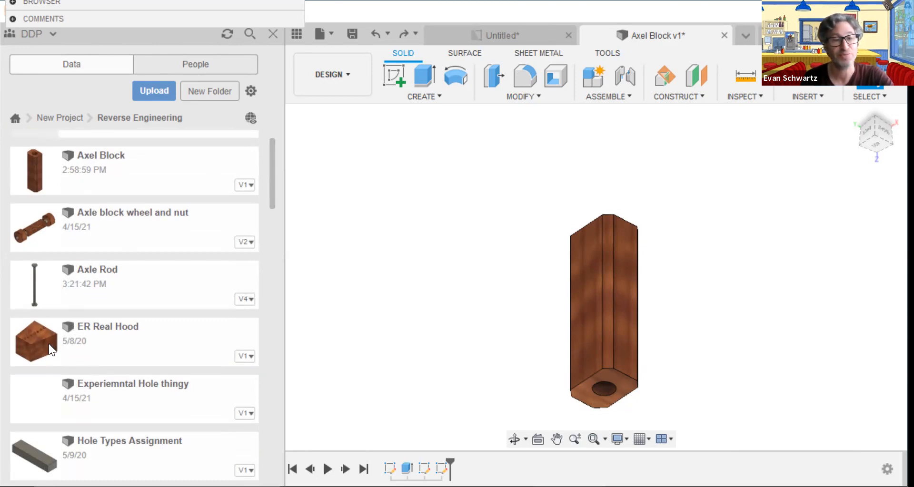
pyautogui.moveTo(272, 170); pyautogui.dragTo(262, 233)
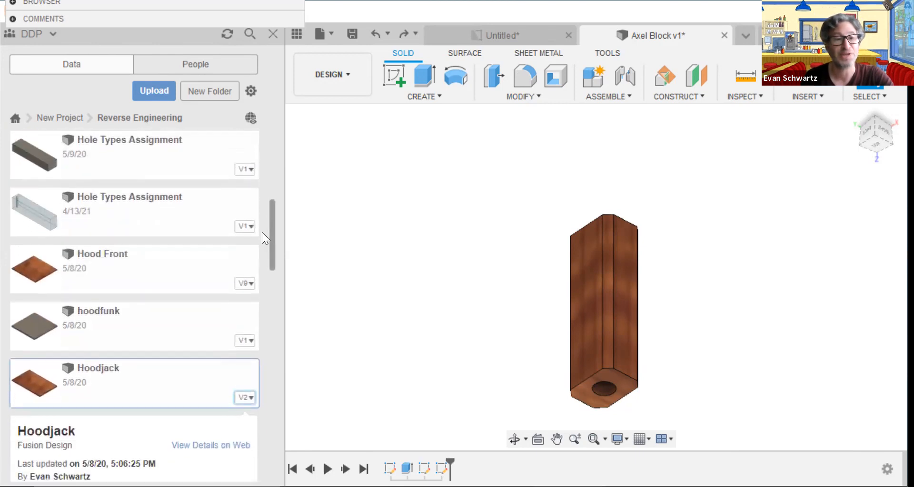
pyautogui.scroll(-8, 255, 249)
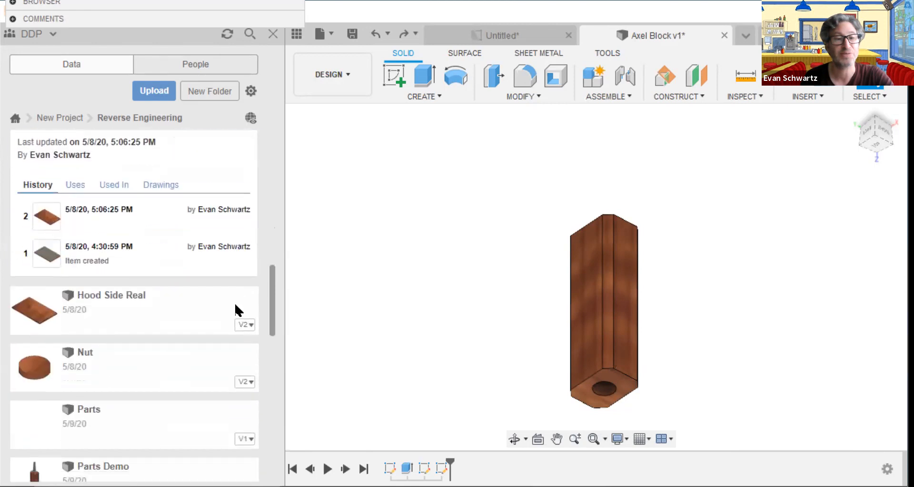
pyautogui.scroll(-1, 231, 314)
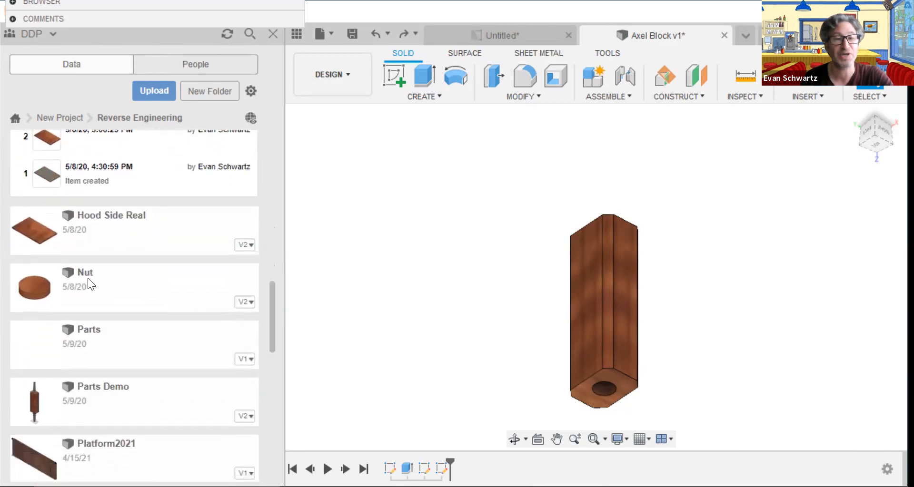
pyautogui.moveTo(271, 295); pyautogui.dragTo(249, 343)
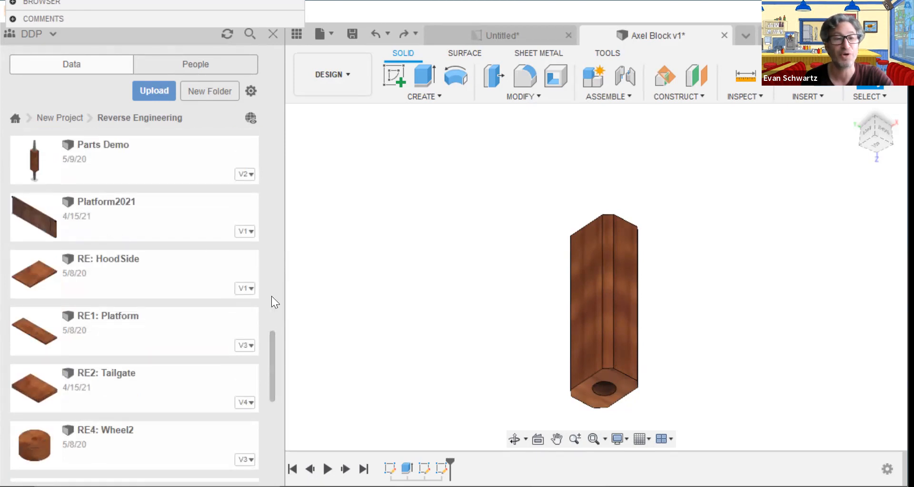
pyautogui.moveTo(271, 347); pyautogui.dragTo(256, 374)
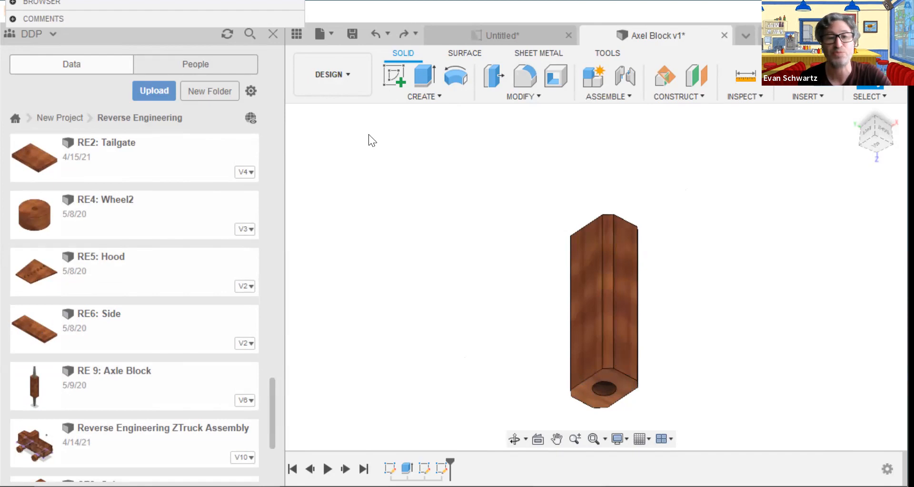
pyautogui.hotkey('alt', 'Tab')
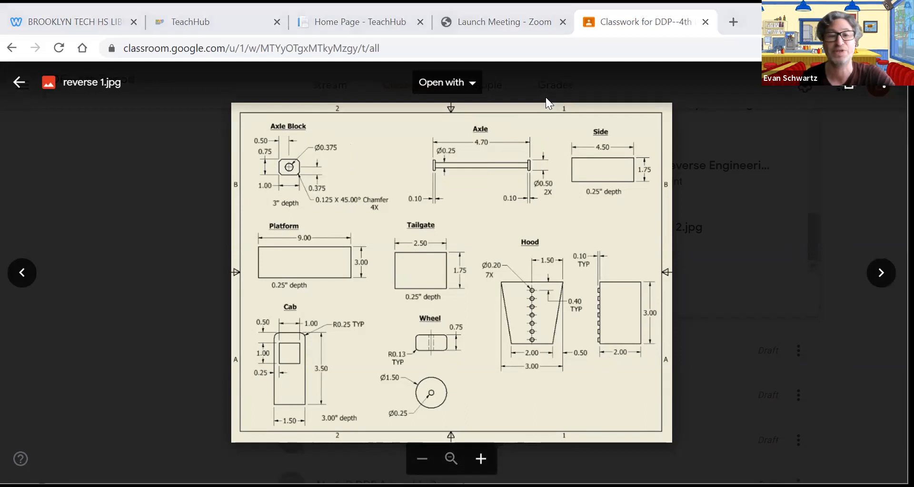
pyautogui.hotkey('alt', 'Tab')
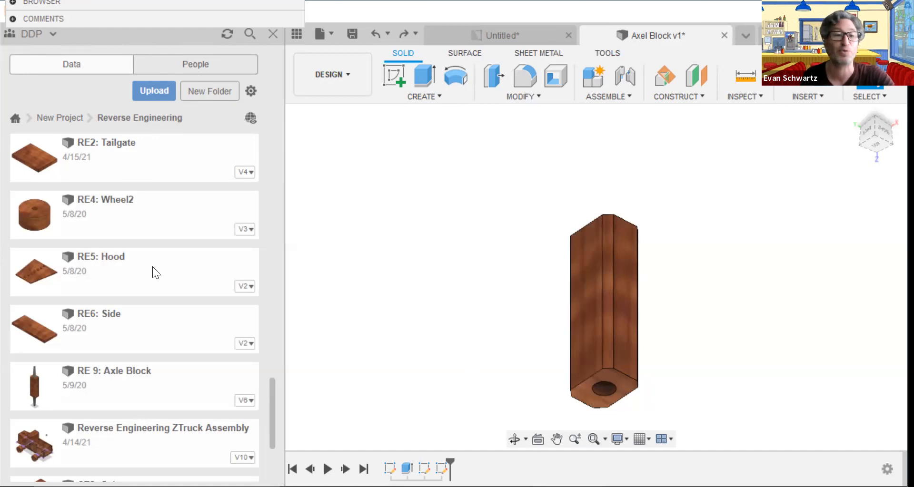
# - Insert the Axle Rod into the Axel Block design and rotate it -65 degrees about X to stand beside the block
pyautogui.moveTo(269, 403); pyautogui.dragTo(324, 173)
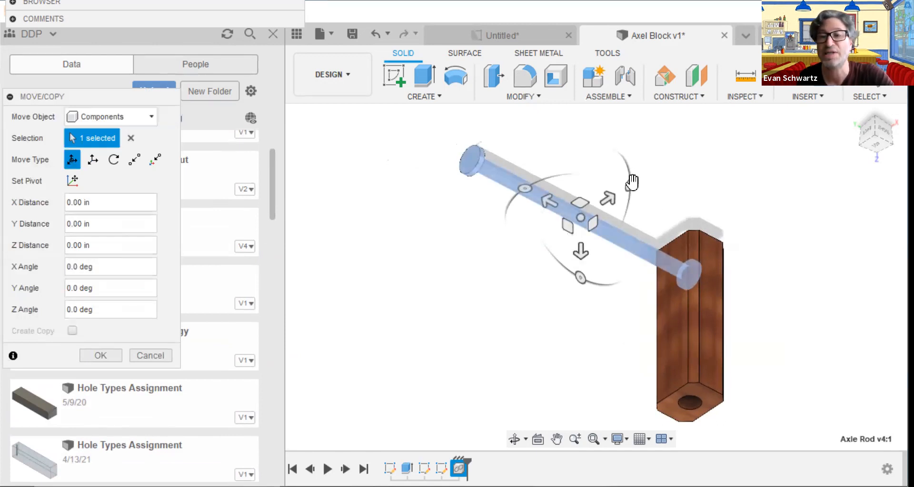
pyautogui.moveTo(580, 280); pyautogui.dragTo(555, 287)
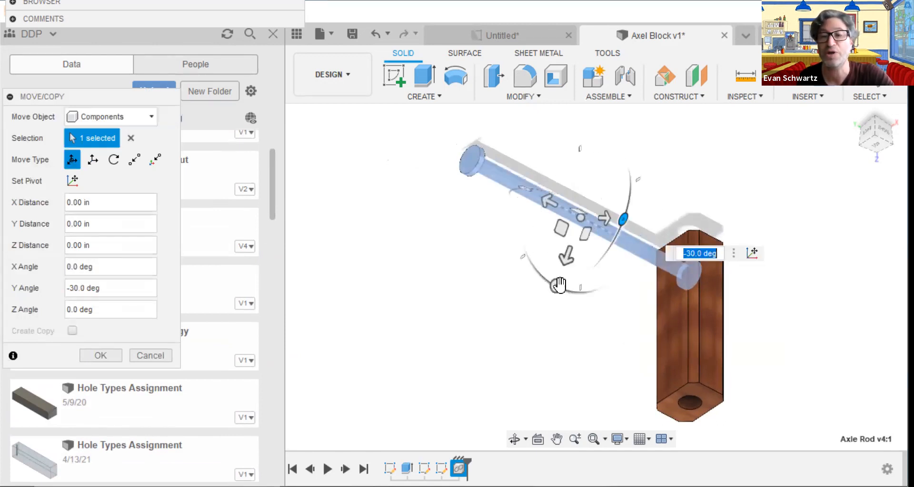
pyautogui.moveTo(549, 244); pyautogui.dragTo(577, 218)
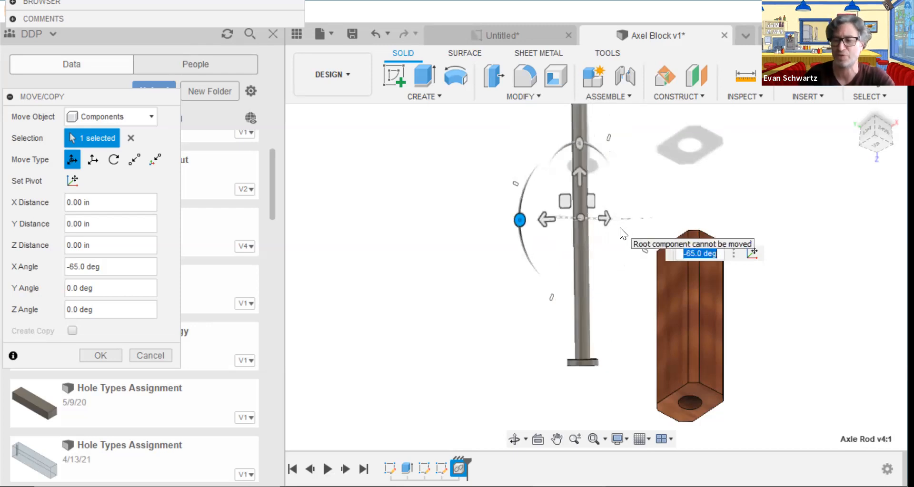
pyautogui.press('Return')
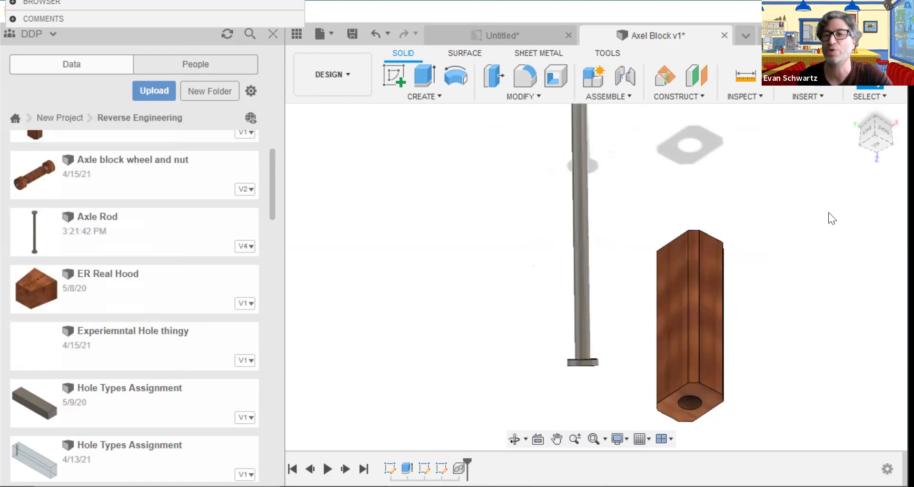
# - Start a joint with the Cylindrical motion type and move its dialog clear of the model
pyautogui.click(597, 100)
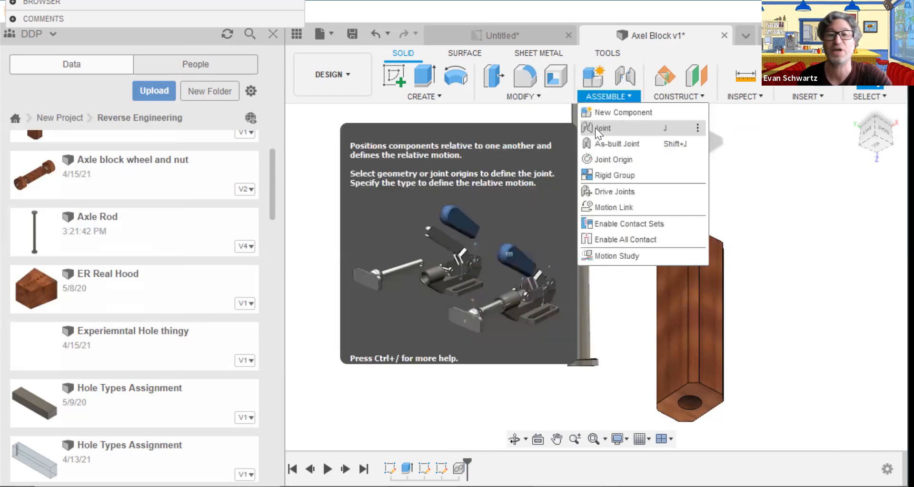
pyautogui.click(595, 127)
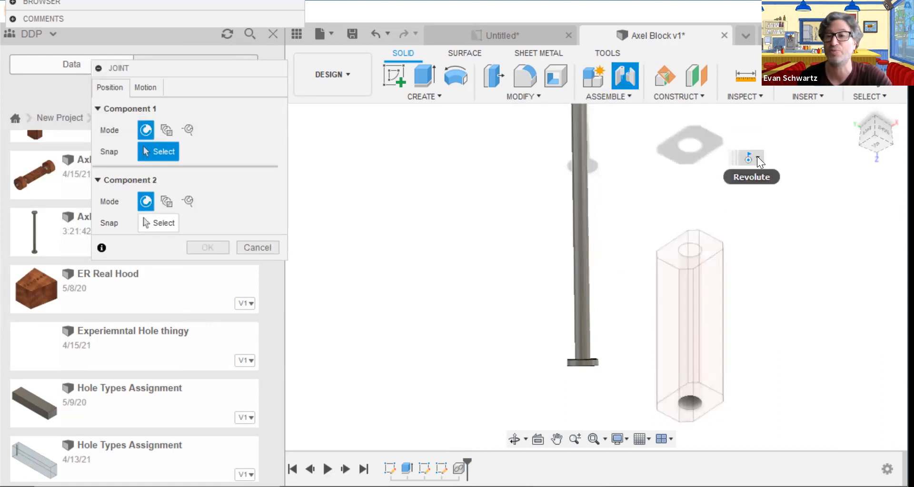
pyautogui.click(757, 157)
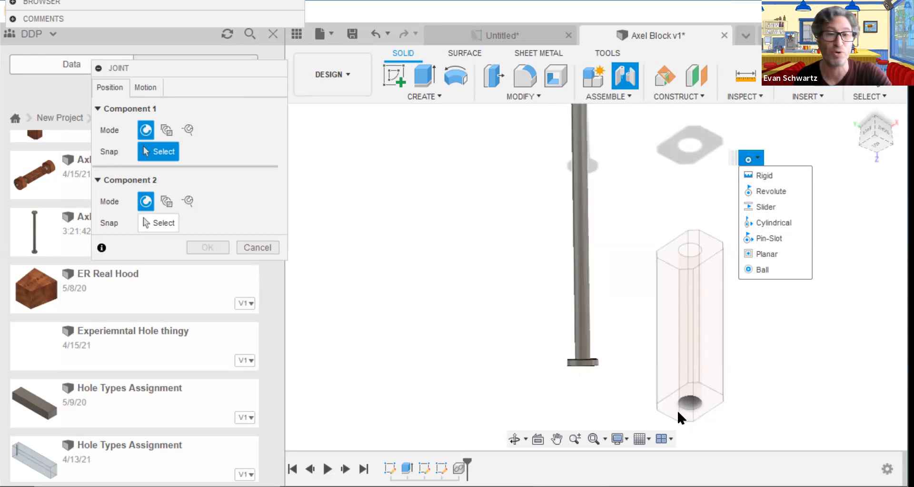
pyautogui.click(783, 227)
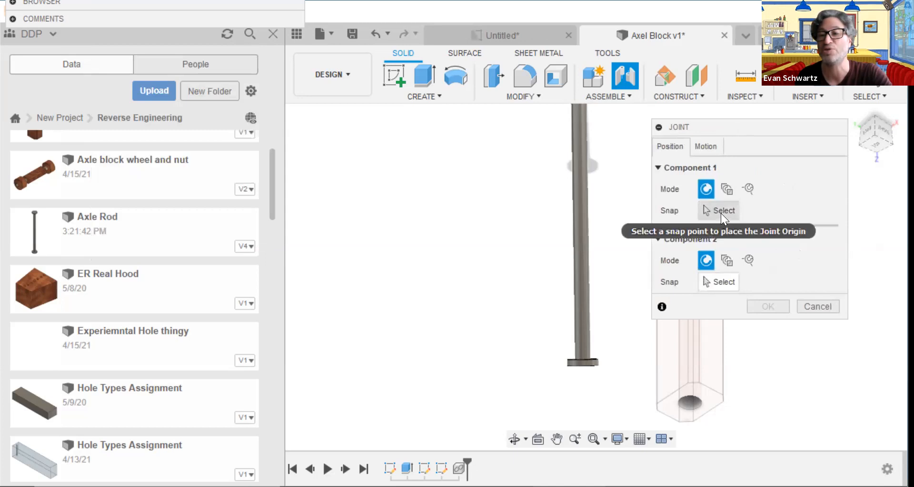
pyautogui.moveTo(655, 128); pyautogui.dragTo(185, 98)
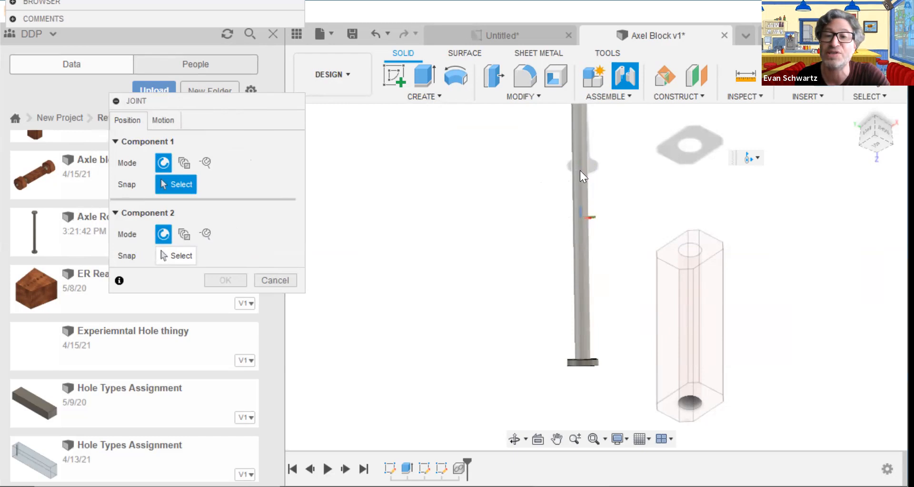
# - Join the axle rod's midpoint to the hole centre on the axle block's end face with a Z offset of -1.50 in
pyautogui.click(576, 439)
pyautogui.moveTo(813, 285); pyautogui.dragTo(817, 305)
pyautogui.press('Escape')
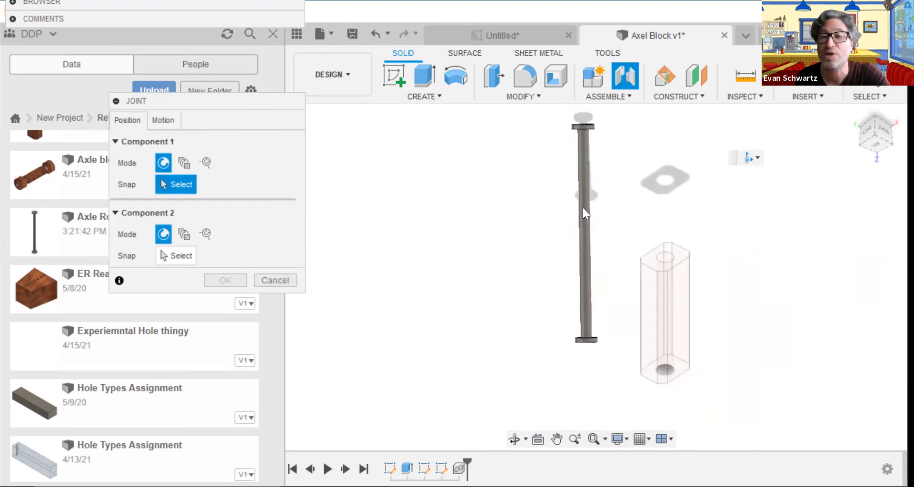
pyautogui.click(582, 225)
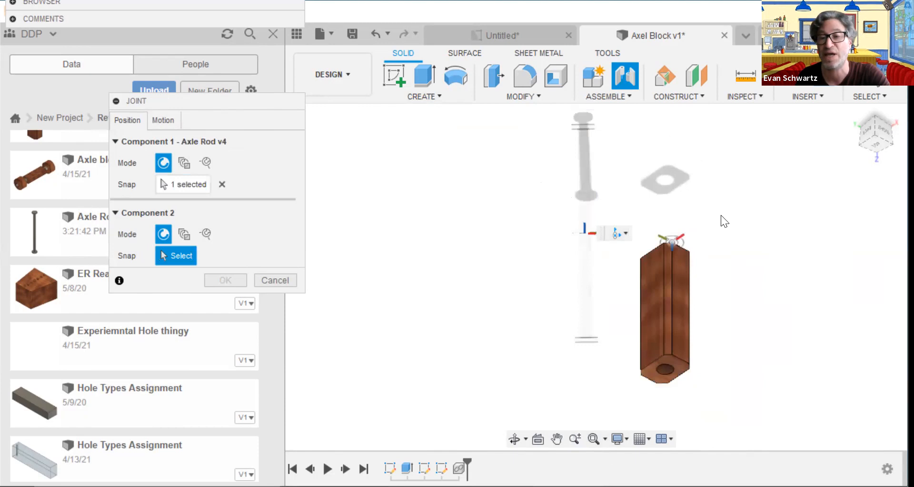
pyautogui.click(878, 156)
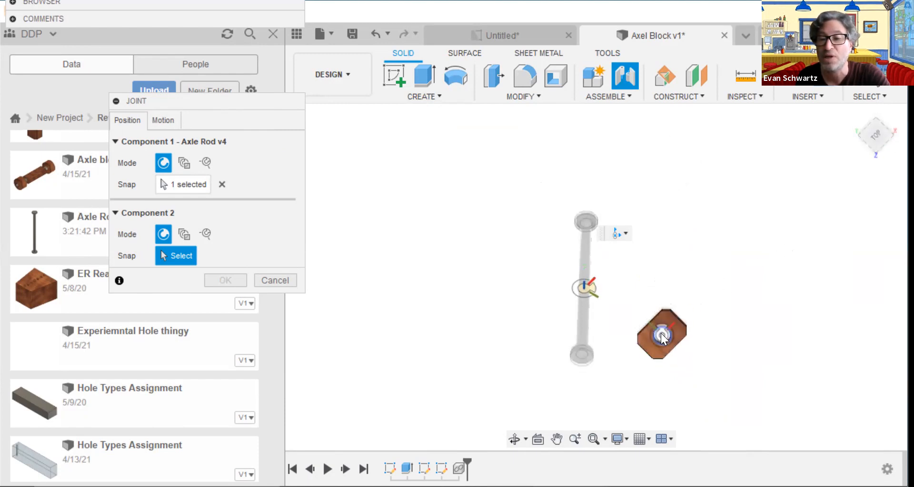
pyautogui.click(662, 336)
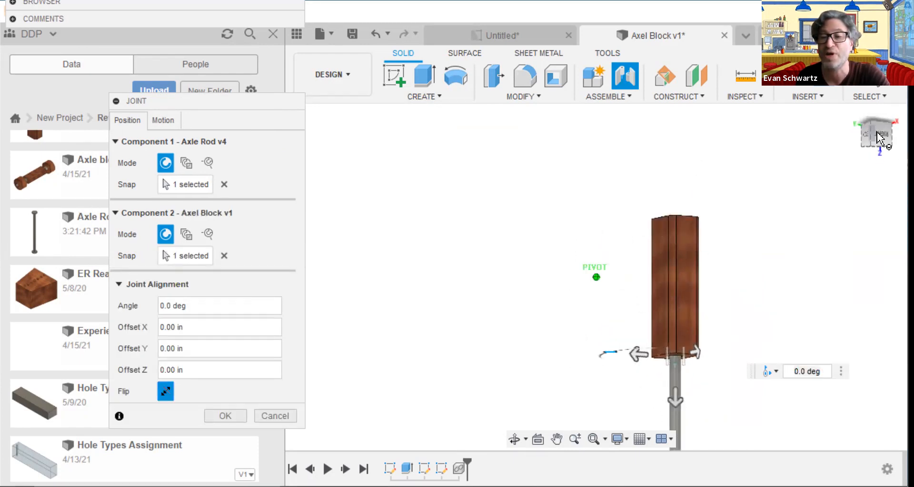
pyautogui.moveTo(683, 367); pyautogui.dragTo(686, 328)
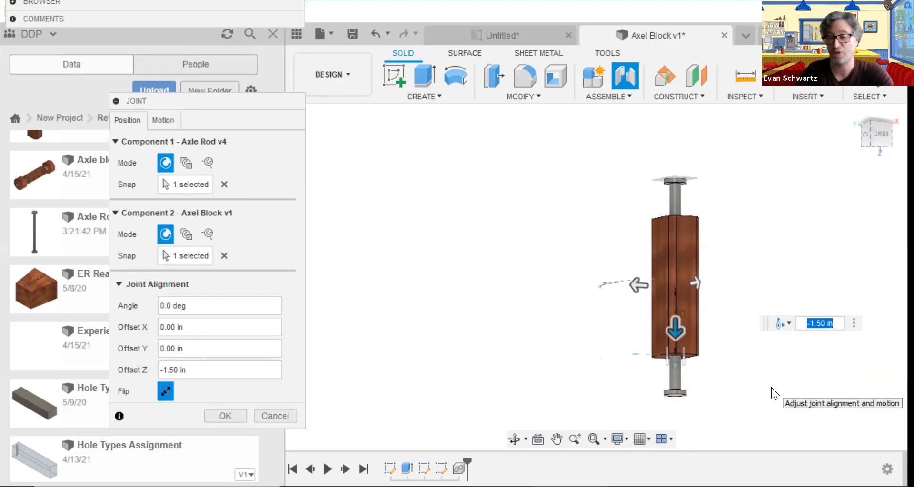
pyautogui.press('Return')
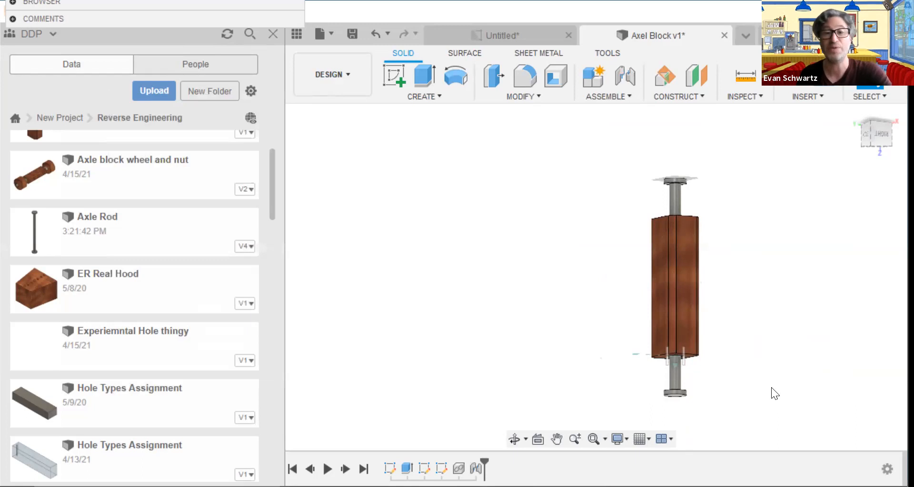
# - Slide the axle rod along the axle block to test the joint, and undo the move
pyautogui.moveTo(672, 201)
pyautogui.mouseDown()
pyautogui.moveTo(673, 183)
pyautogui.moveTo(671, 250)
pyautogui.moveTo(672, 194)
pyautogui.moveTo(668, 217)
pyautogui.moveTo(668, 206)
pyautogui.mouseUp()
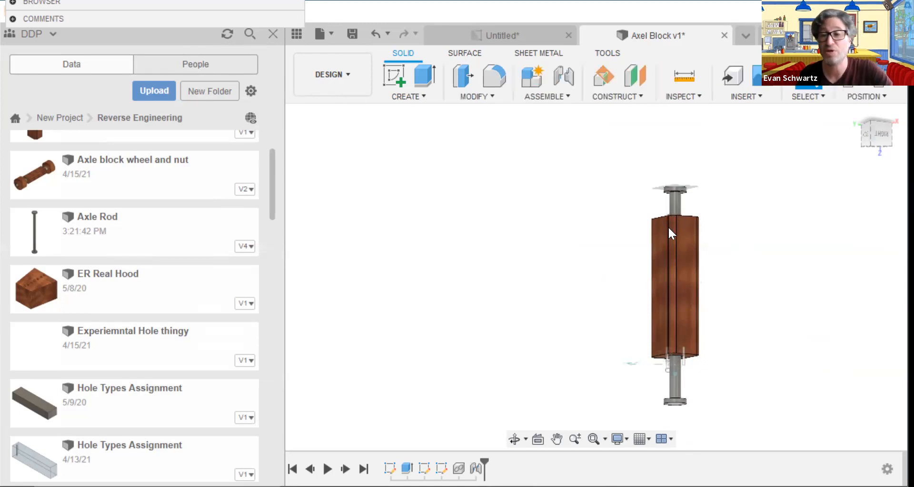
pyautogui.hotkey('ctrl', 'z')
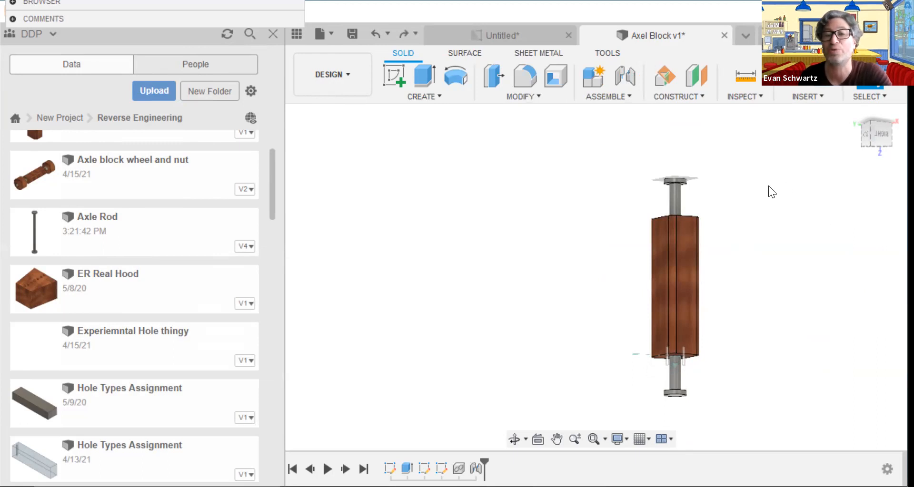
# - Select the axle rod and block together with their joint, lock the joint, and clear the selection
pyautogui.moveTo(569, 145); pyautogui.dragTo(777, 423)
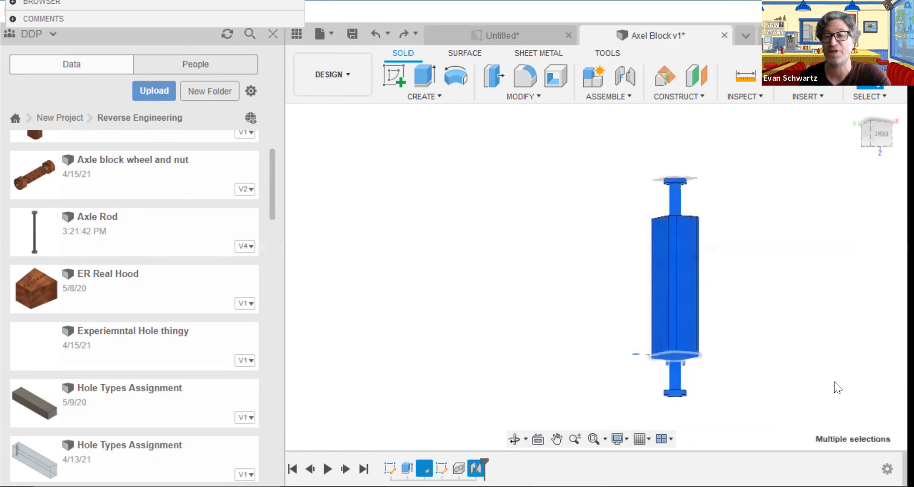
pyautogui.rightClick(680, 262)
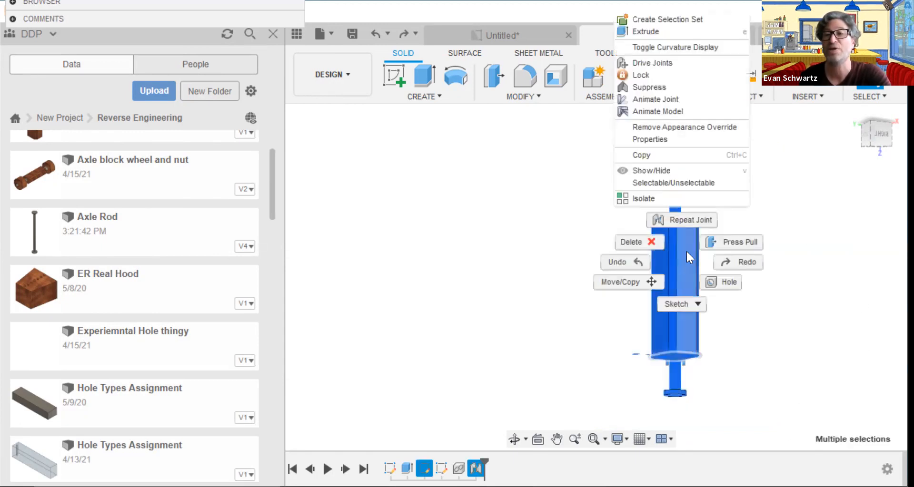
pyautogui.click(645, 74)
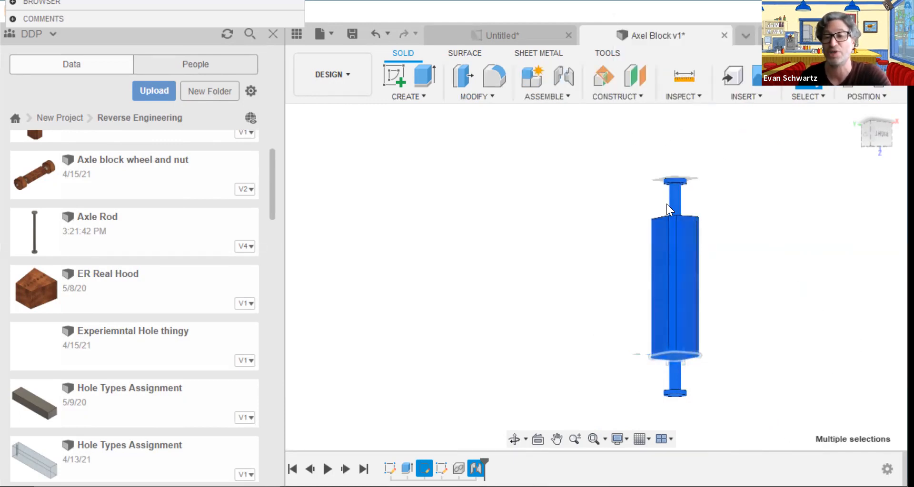
pyautogui.click(788, 241)
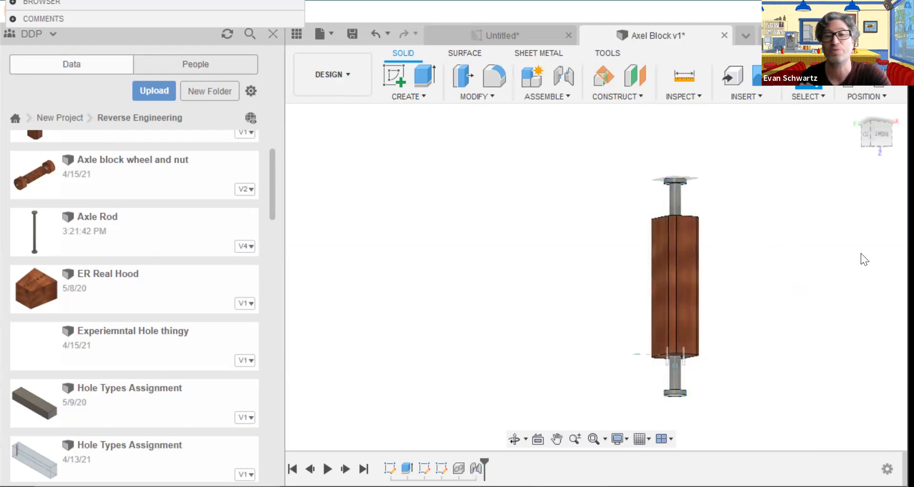
# - Insert the RE4: Wheel2 part from the Reverse Engineering folder into the axle block design
pyautogui.moveTo(881, 135)
pyautogui.mouseDown()
pyautogui.moveTo(850, 115)
pyautogui.moveTo(842, 58)
pyautogui.moveTo(820, 114)
pyautogui.mouseUp()
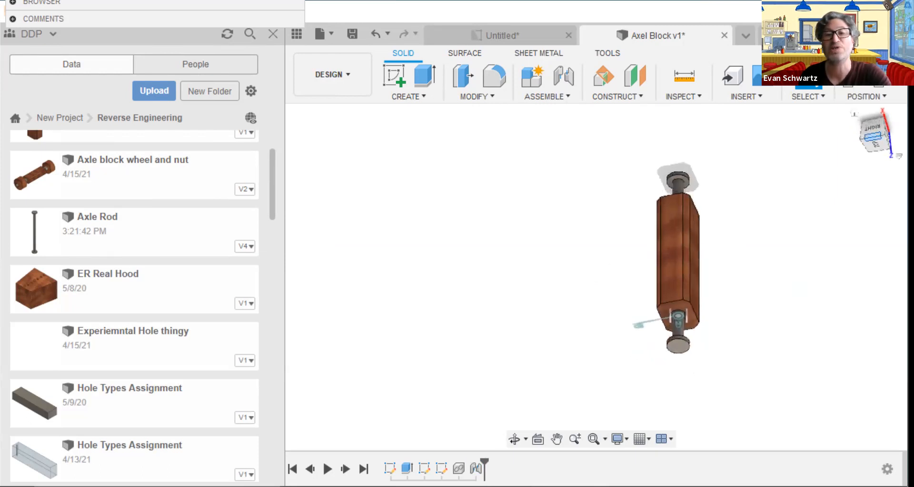
pyautogui.moveTo(270, 169); pyautogui.dragTo(253, 287)
pyautogui.scroll(-10, 249, 299)
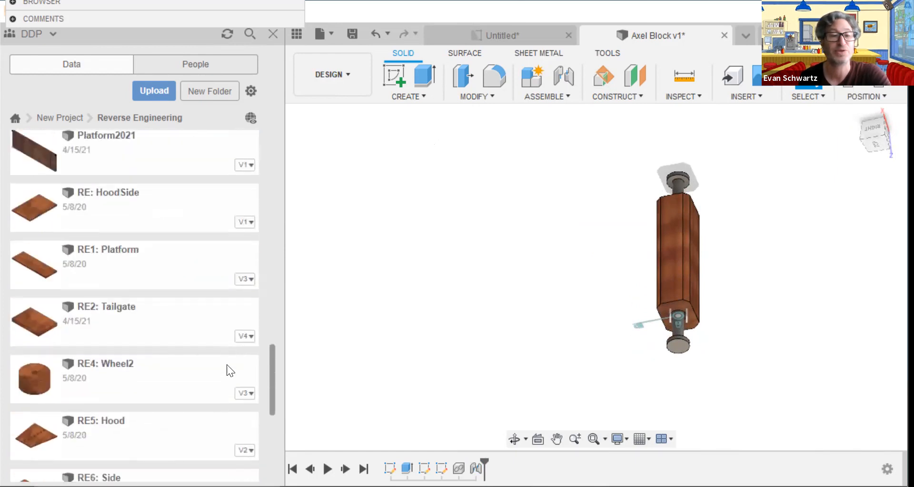
pyautogui.moveTo(279, 349); pyautogui.dragTo(529, 282)
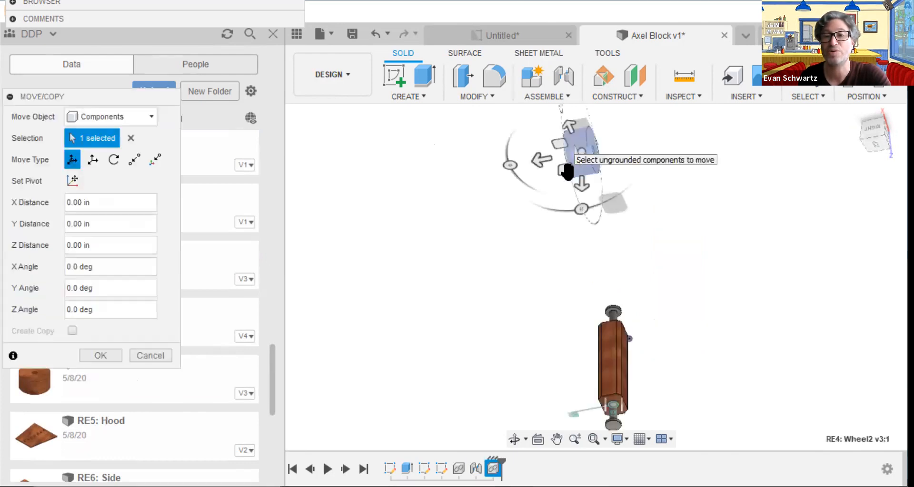
# - Rotate the wheel 80 degrees about X and move it just beyond the axle rod's lower end, in line with the rod
pyautogui.moveTo(565, 171); pyautogui.dragTo(552, 405)
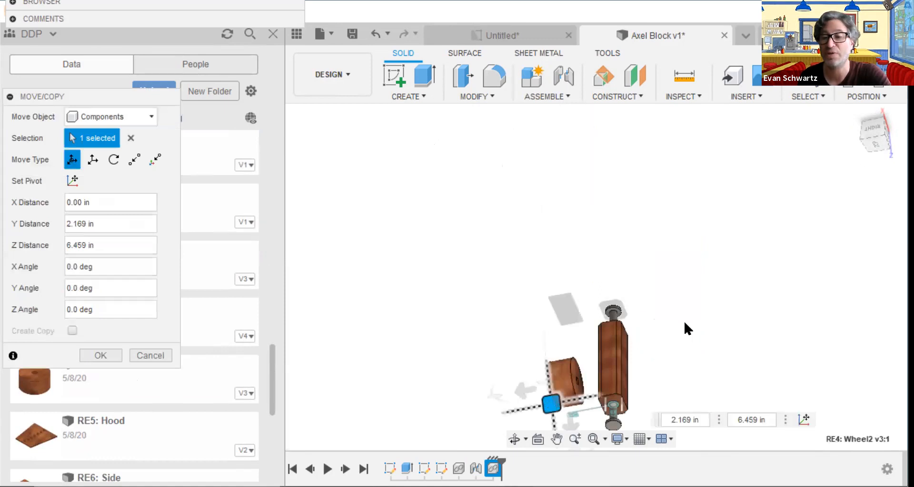
pyautogui.click(553, 438)
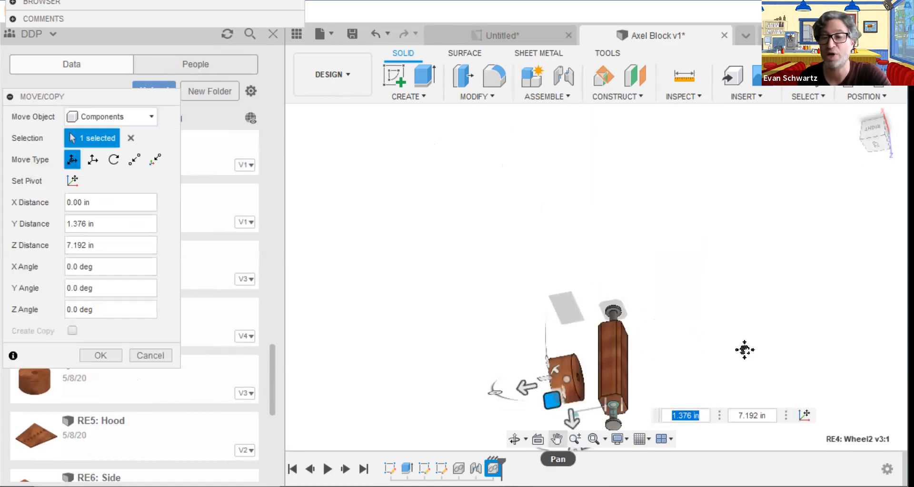
pyautogui.moveTo(600, 328); pyautogui.dragTo(585, 320)
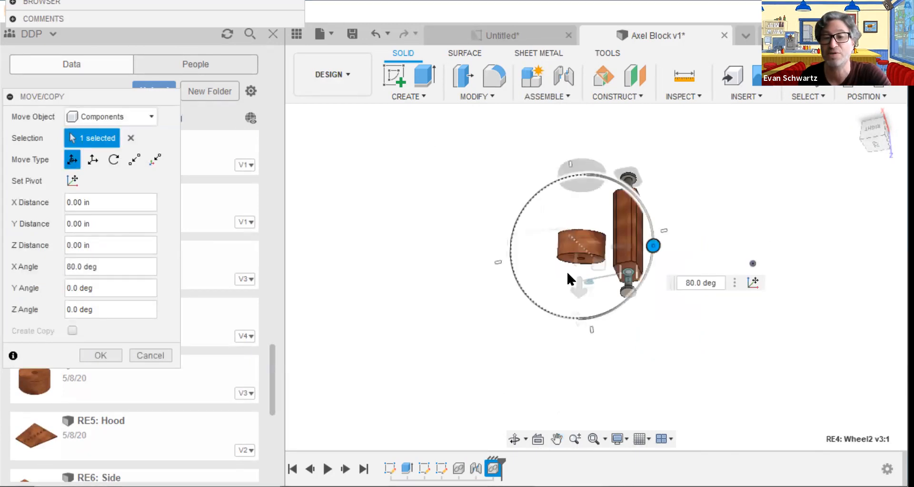
pyautogui.moveTo(567, 274); pyautogui.dragTo(643, 349)
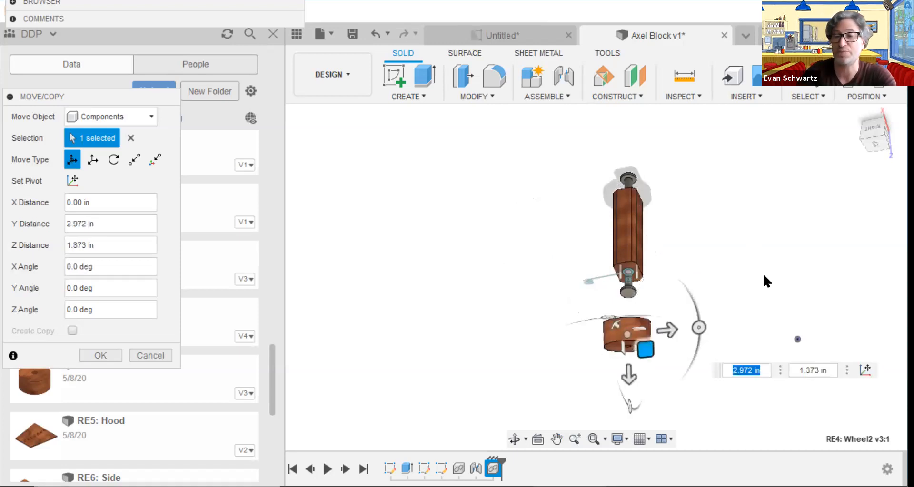
pyautogui.press('Return')
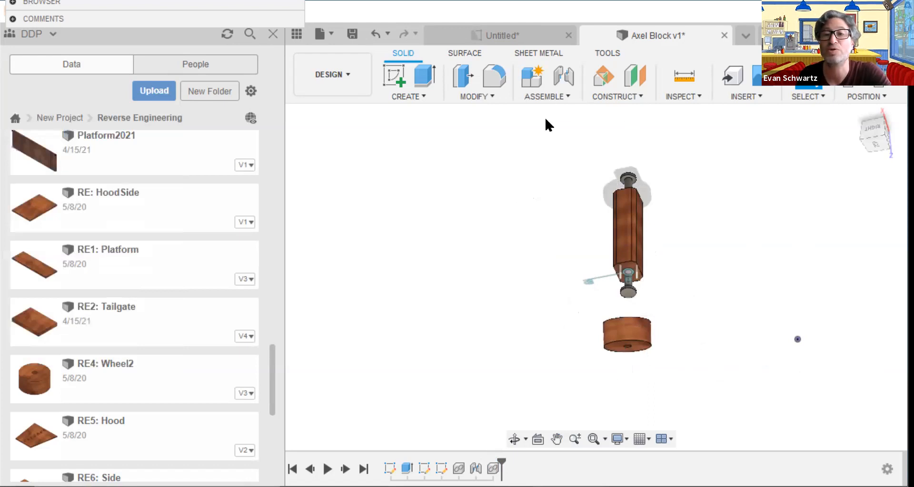
# - Start a joint with the Revolute motion type and move its dialog clear of the model
pyautogui.click(547, 96)
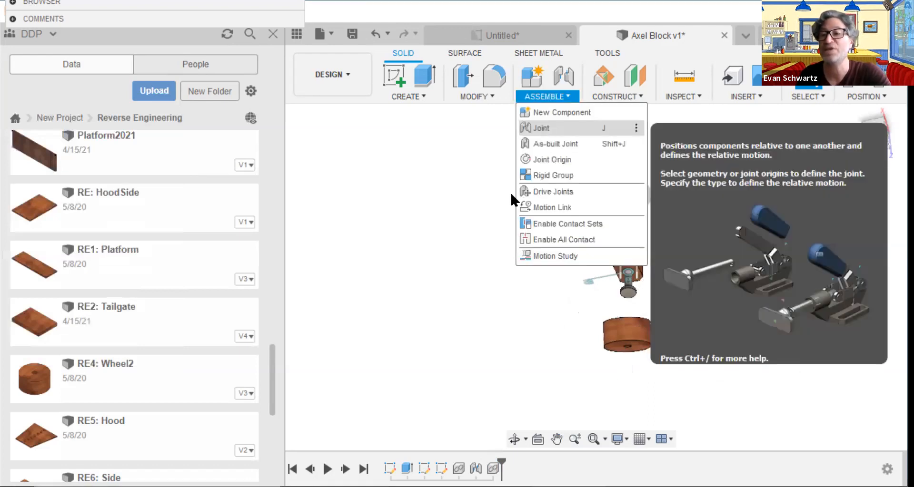
pyautogui.press('j')
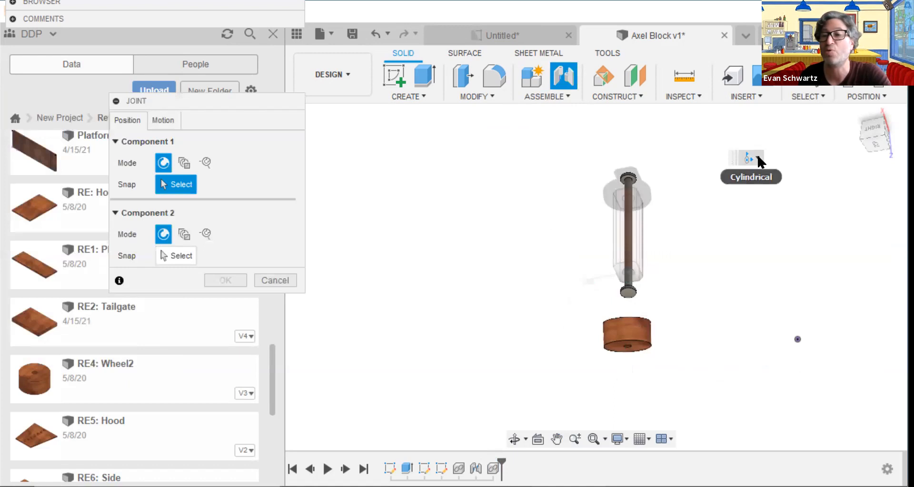
pyautogui.click(757, 158)
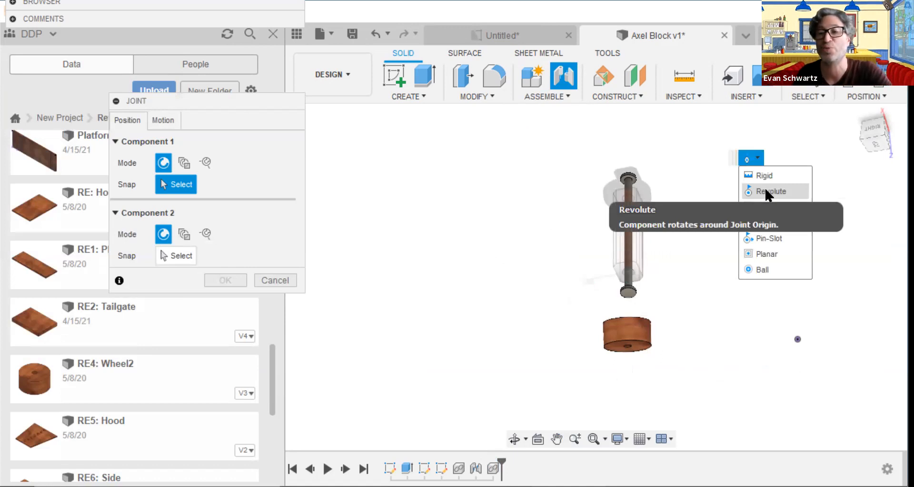
pyautogui.click(767, 192)
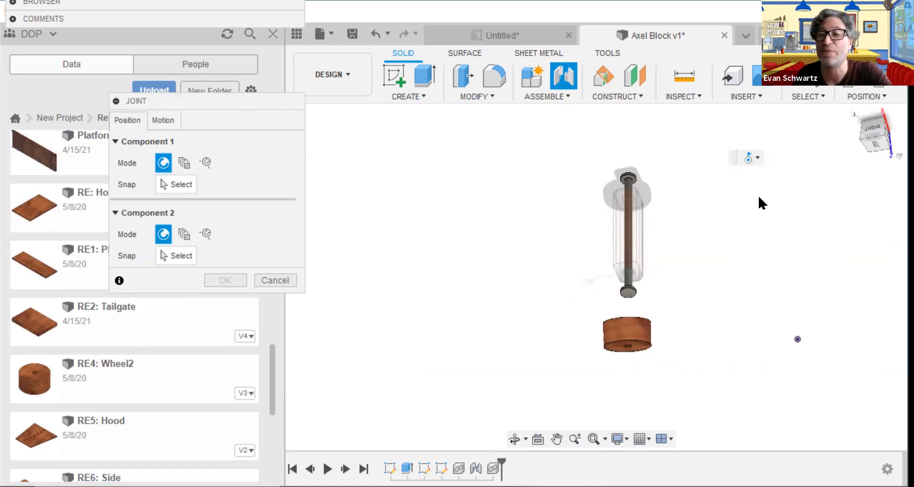
pyautogui.moveTo(254, 98); pyautogui.dragTo(556, 109)
pyautogui.click(490, 197)
pyautogui.moveTo(529, 107); pyautogui.dragTo(370, 106)
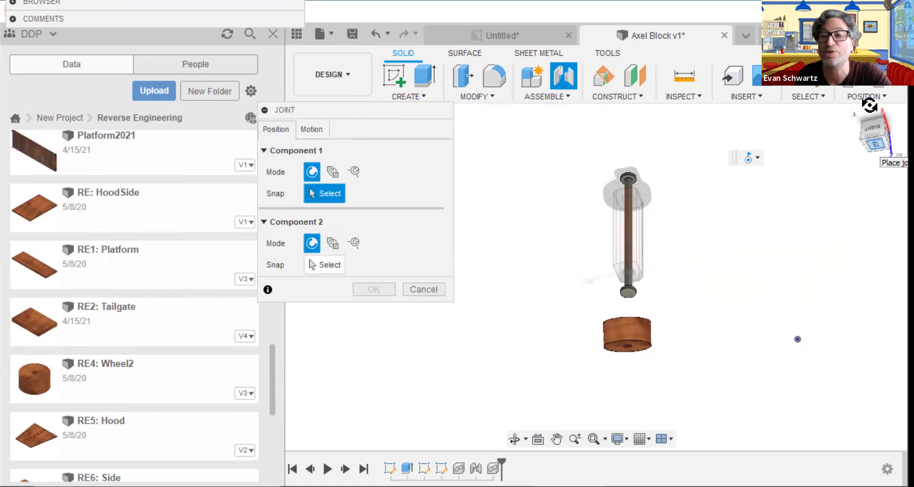
# - Join the hole centre on the wheel's outer face to the axle rod near its end, with zero offsets
pyautogui.click(874, 146)
pyautogui.moveTo(875, 144); pyautogui.dragTo(874, 134)
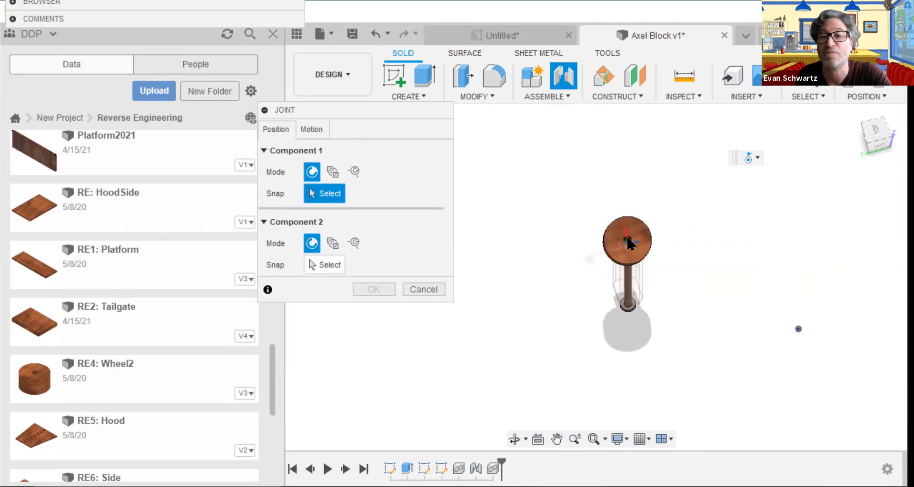
pyautogui.click(627, 227)
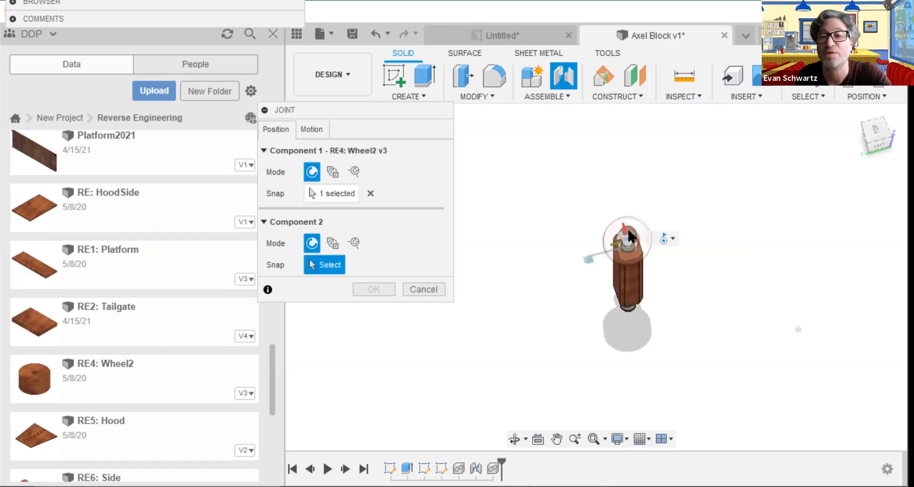
pyautogui.click(869, 141)
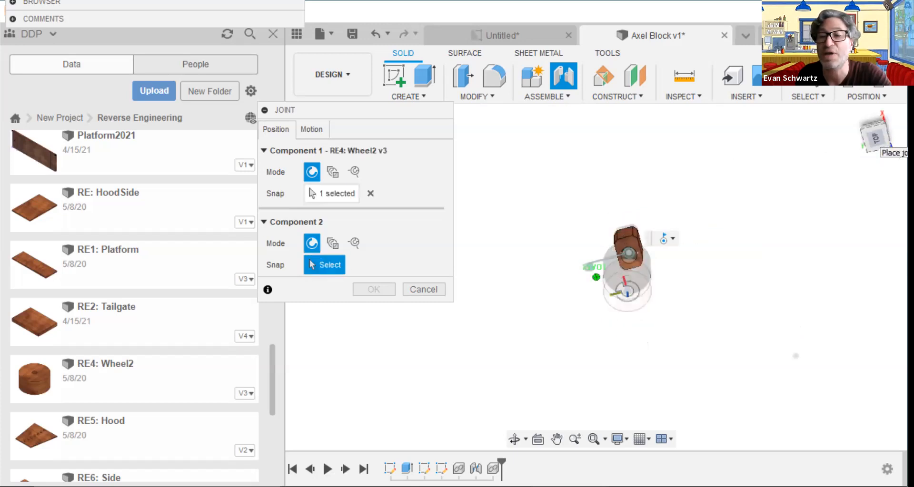
pyautogui.click(874, 134)
pyautogui.click(874, 136)
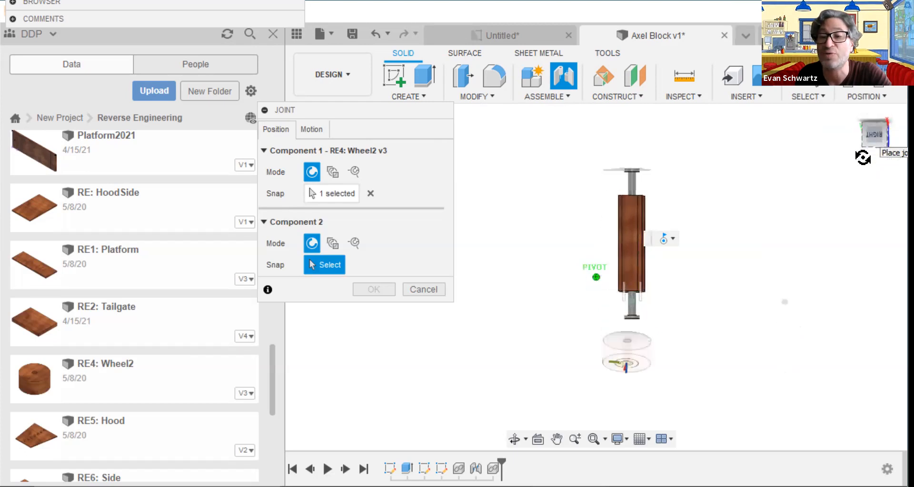
pyautogui.click(631, 302)
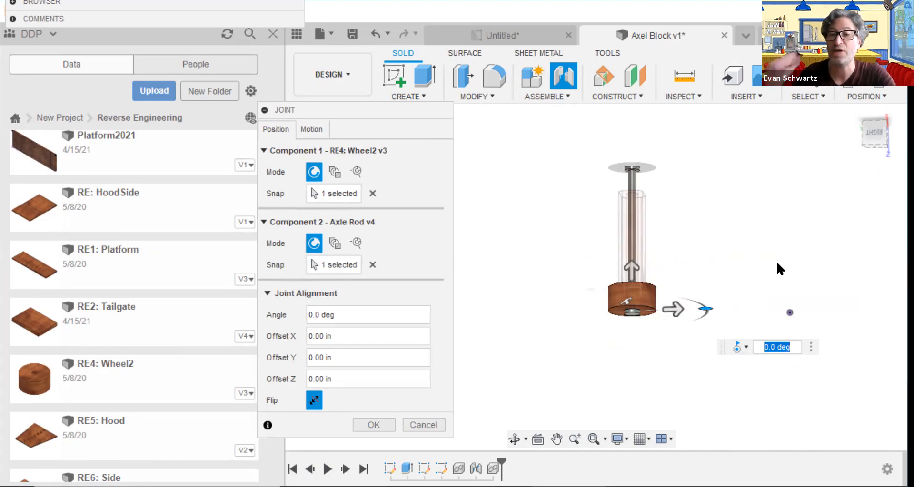
pyautogui.press('Return')
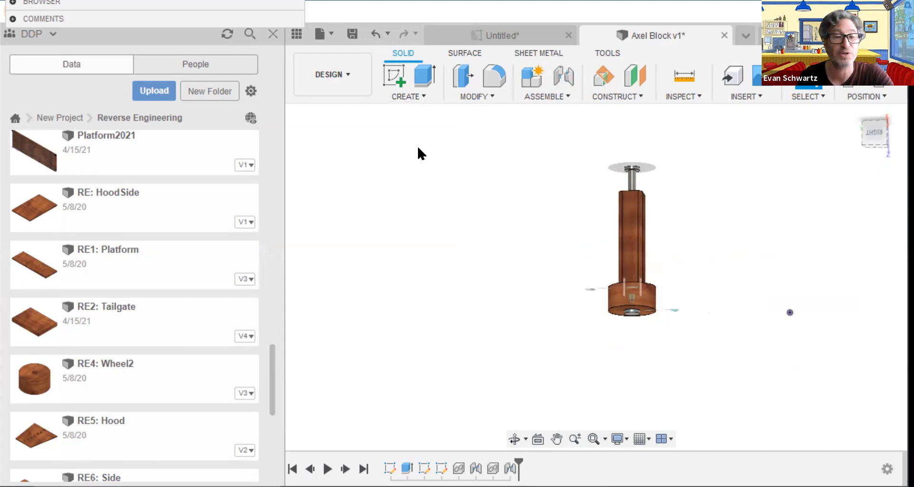
# - Insert the Nut part into the design and move it off the axle block to the open space beside the wheel
pyautogui.moveTo(272, 352); pyautogui.dragTo(278, 290)
pyautogui.moveTo(207, 264); pyautogui.dragTo(622, 322)
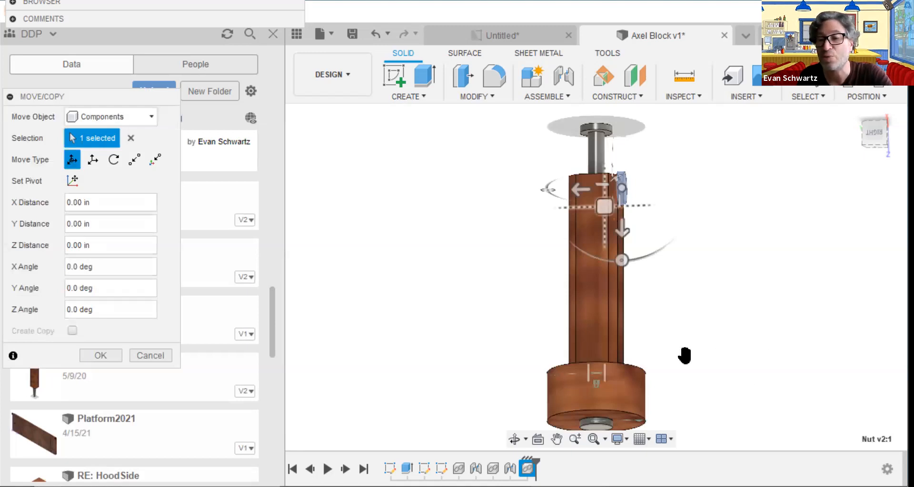
pyautogui.moveTo(604, 207); pyautogui.dragTo(683, 357)
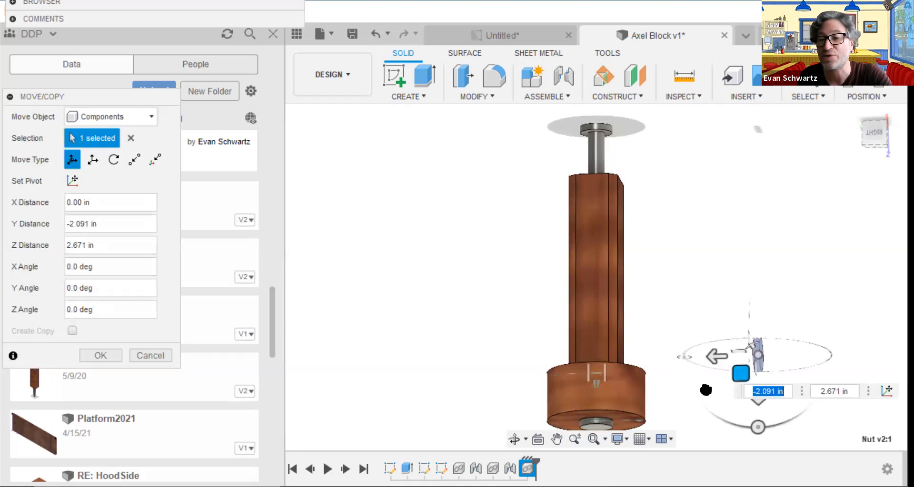
# - Rotate the nut -80 degrees about X and move it beyond the wheel's outer face
pyautogui.moveTo(761, 431); pyautogui.dragTo(713, 416)
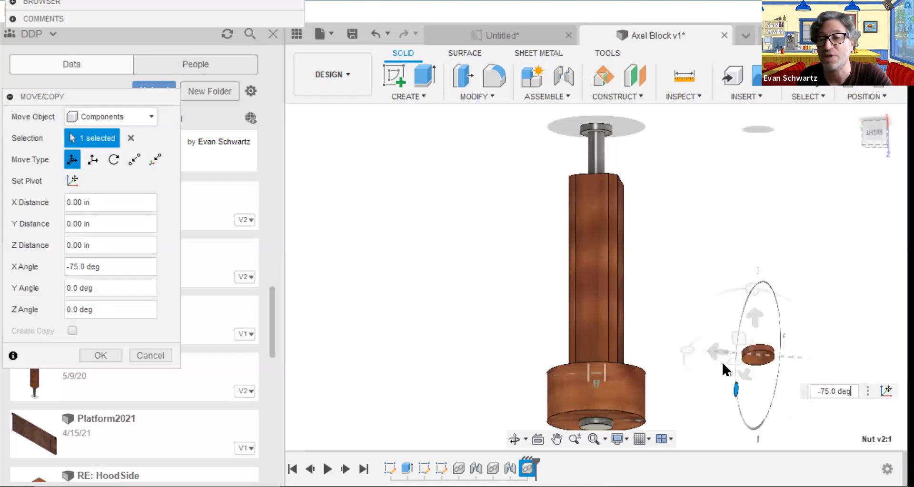
pyautogui.moveTo(764, 324); pyautogui.dragTo(759, 325)
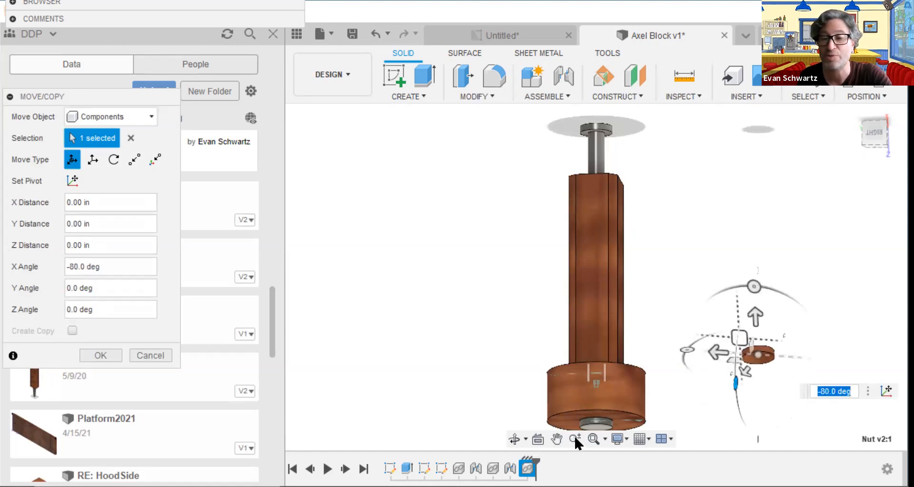
pyautogui.scroll(-4, 747, 267)
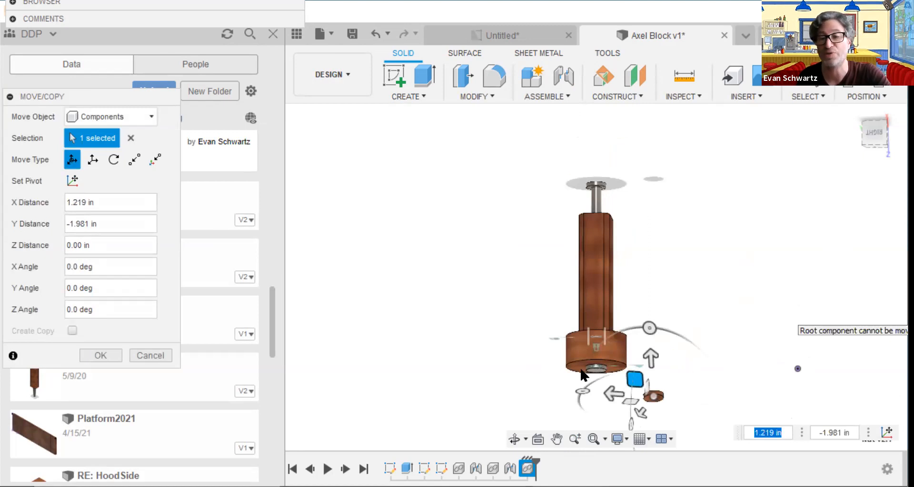
pyautogui.press('Return')
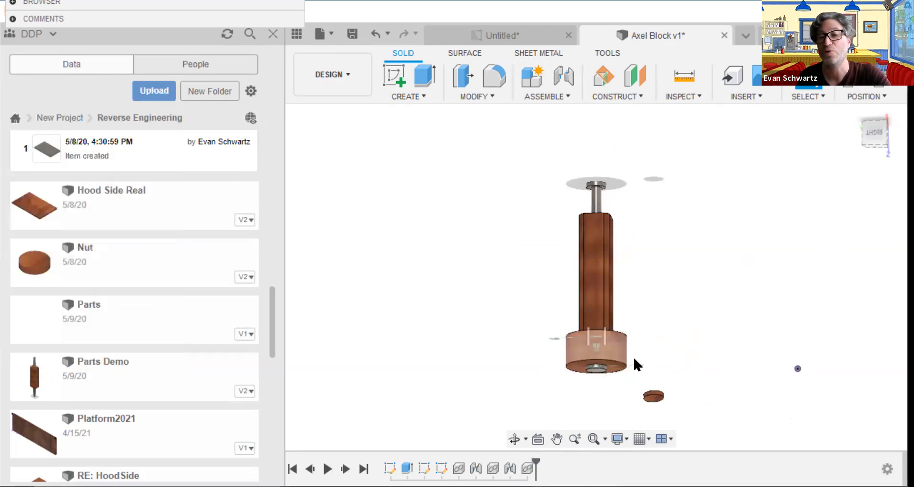
# - Start a joint with the Rigid motion type and place its dialog beside the model
pyautogui.click(547, 96)
pyautogui.click(539, 124)
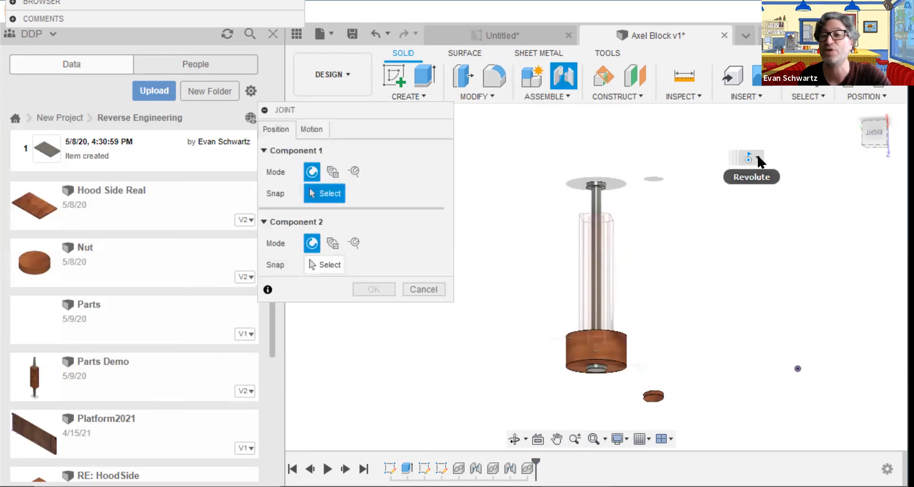
pyautogui.click(761, 180)
pyautogui.click(804, 176)
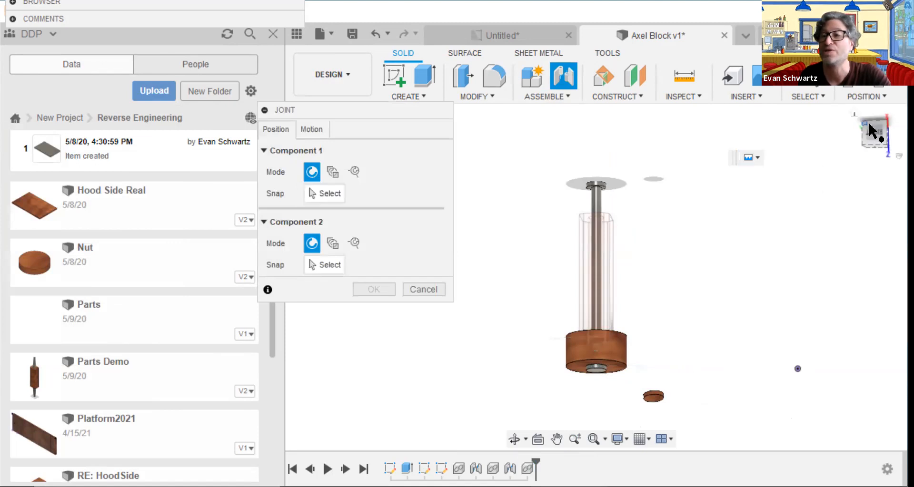
pyautogui.moveTo(873, 130); pyautogui.dragTo(861, 189)
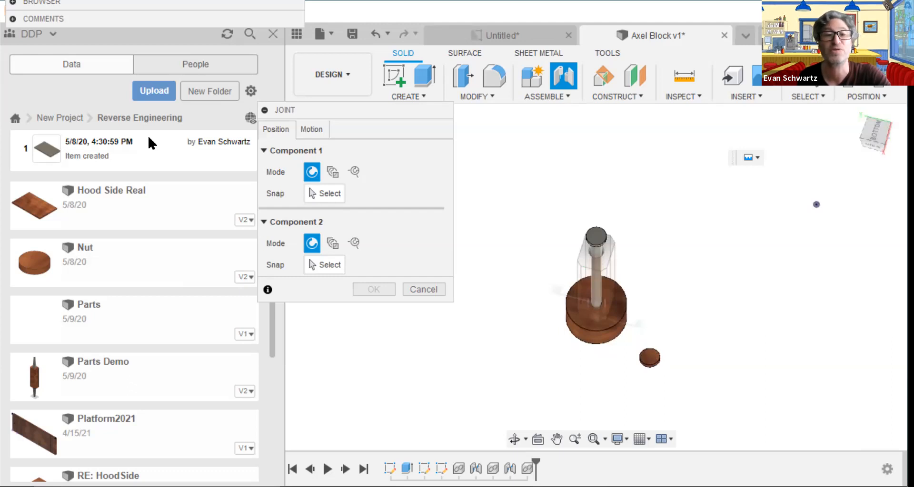
pyautogui.moveTo(330, 106); pyautogui.dragTo(728, 120)
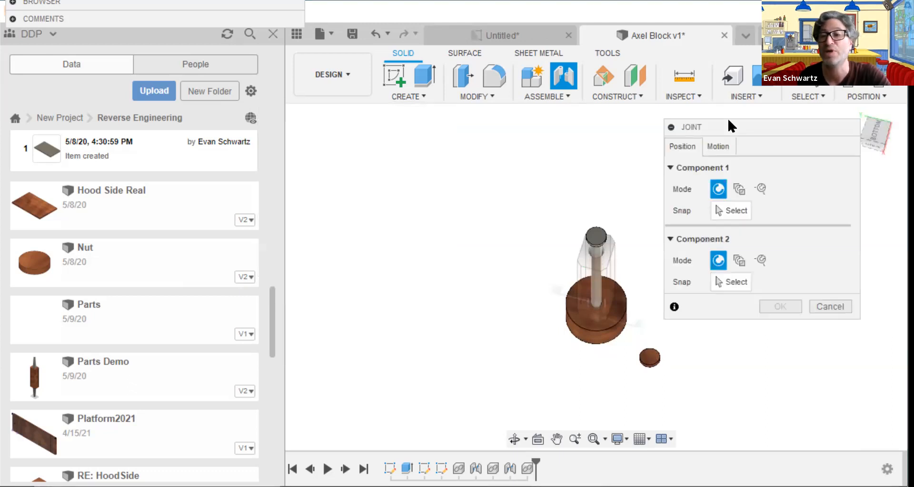
pyautogui.click(723, 211)
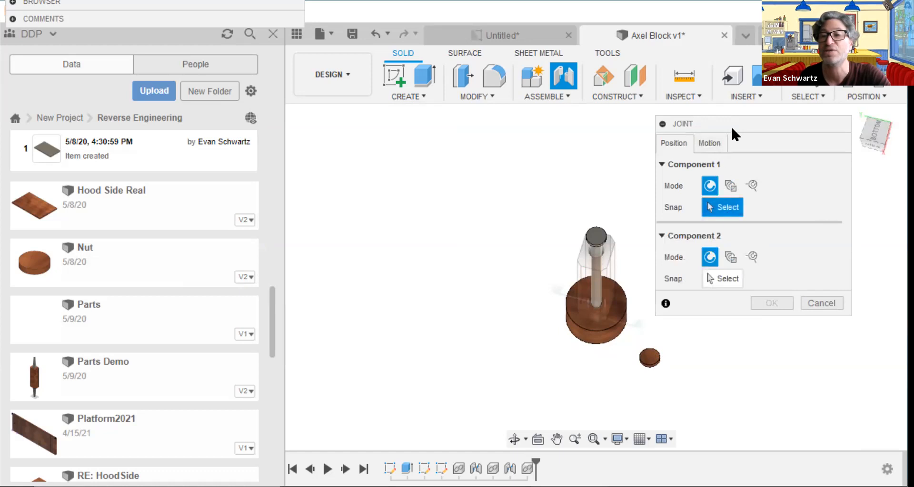
pyautogui.moveTo(774, 121); pyautogui.dragTo(400, 126)
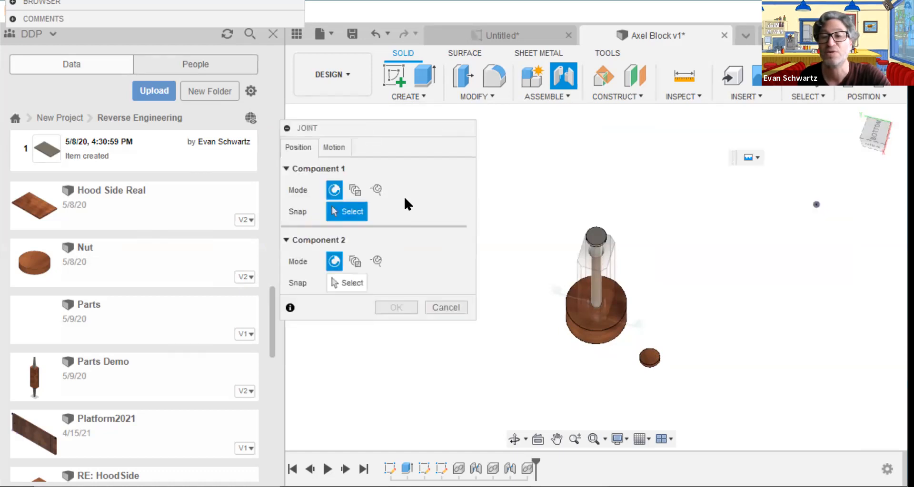
# - Snap the nut's face centre to the centre of the axle rod's end at the wheel's outer face
pyautogui.click(650, 358)
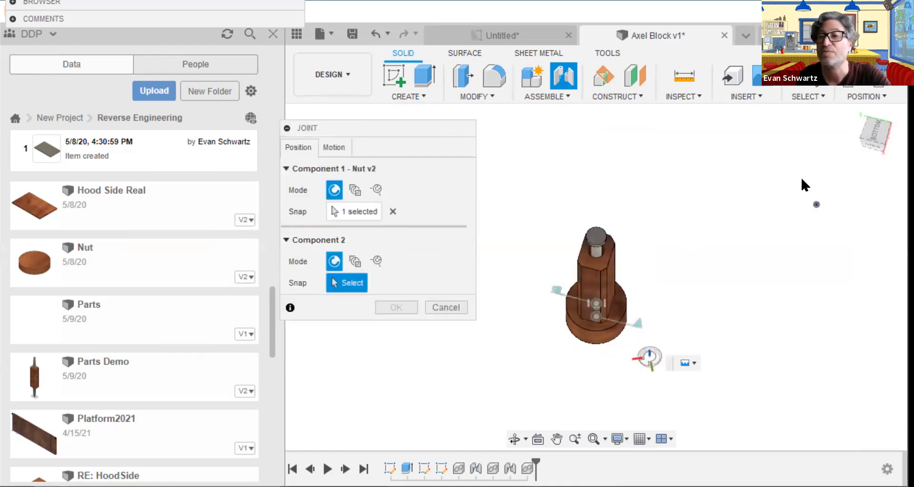
pyautogui.click(859, 141)
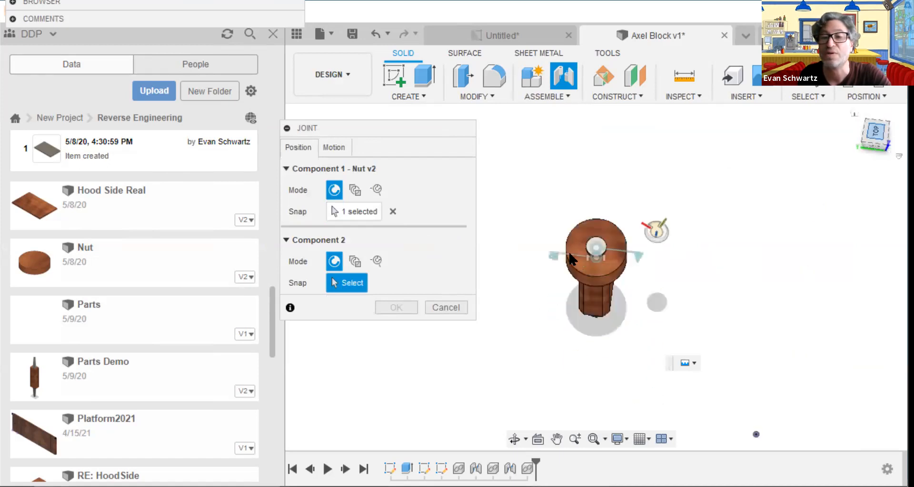
pyautogui.click(595, 247)
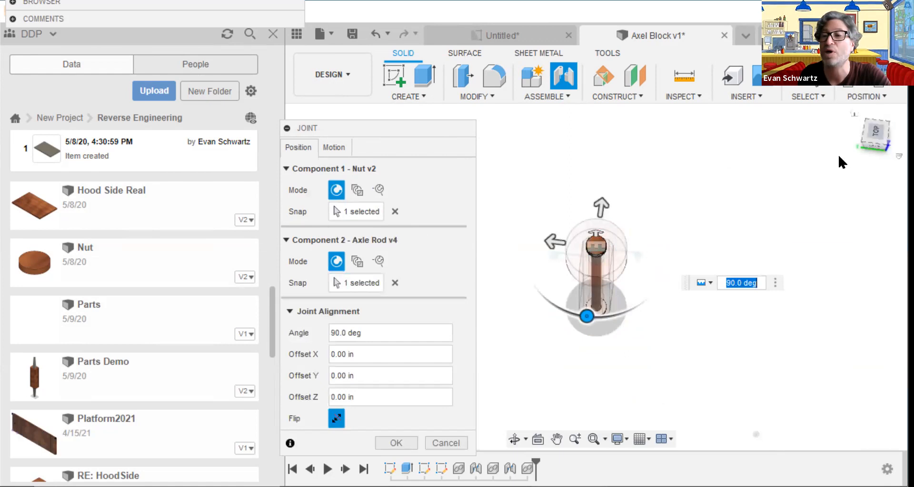
# - Set the nut joint's Z offset to -0.10 in and complete the rigid joint
pyautogui.click(876, 139)
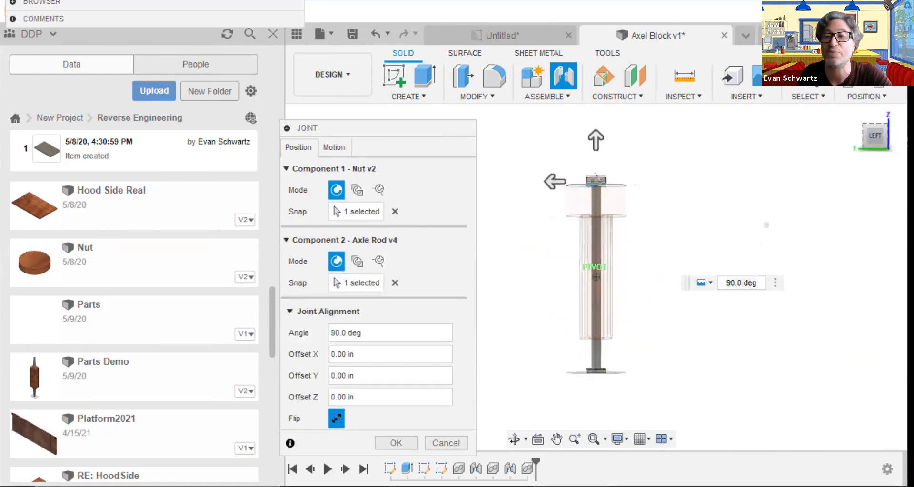
pyautogui.moveTo(876, 139); pyautogui.dragTo(875, 146)
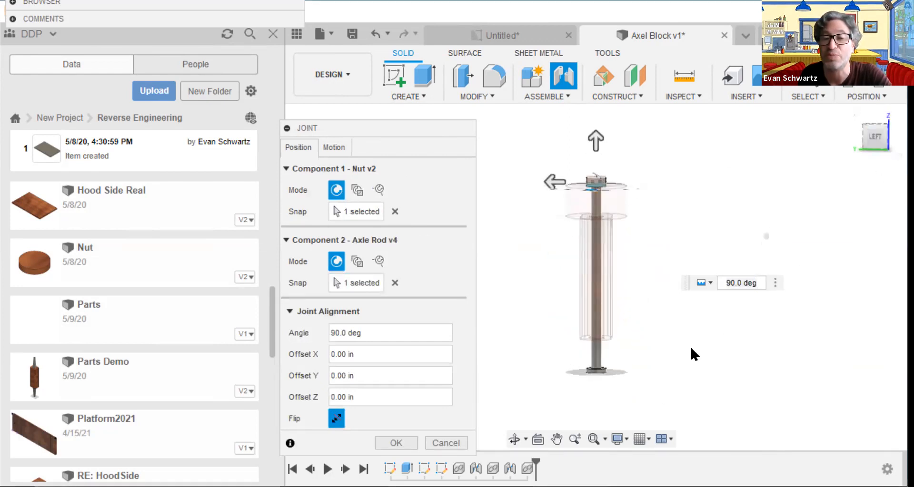
pyautogui.click(577, 439)
pyautogui.moveTo(688, 381); pyautogui.dragTo(689, 340)
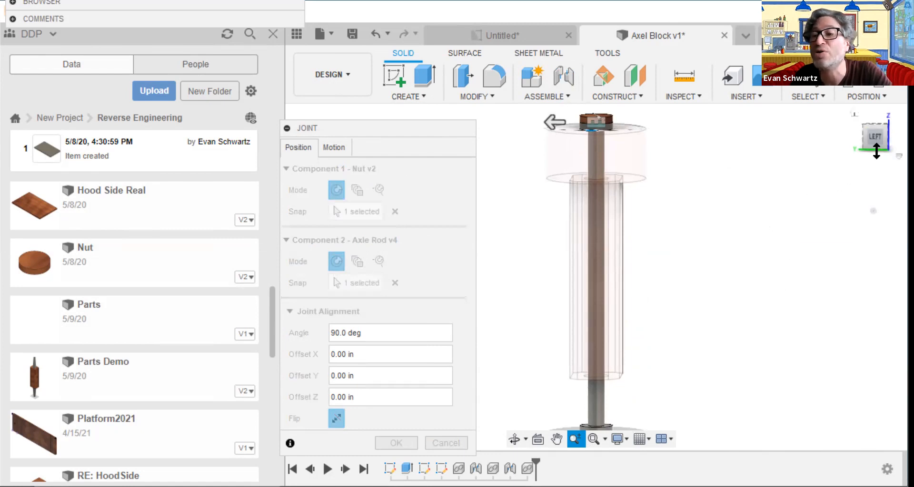
pyautogui.moveTo(876, 150); pyautogui.dragTo(877, 161)
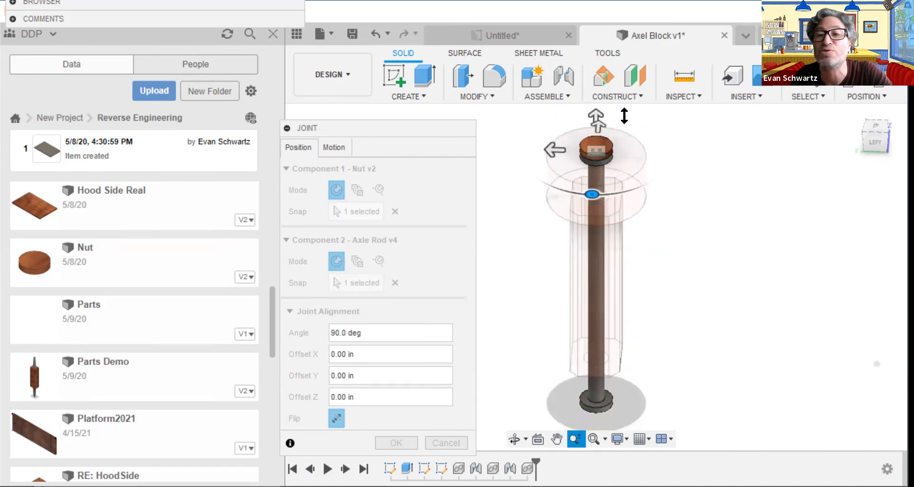
pyautogui.click(597, 121)
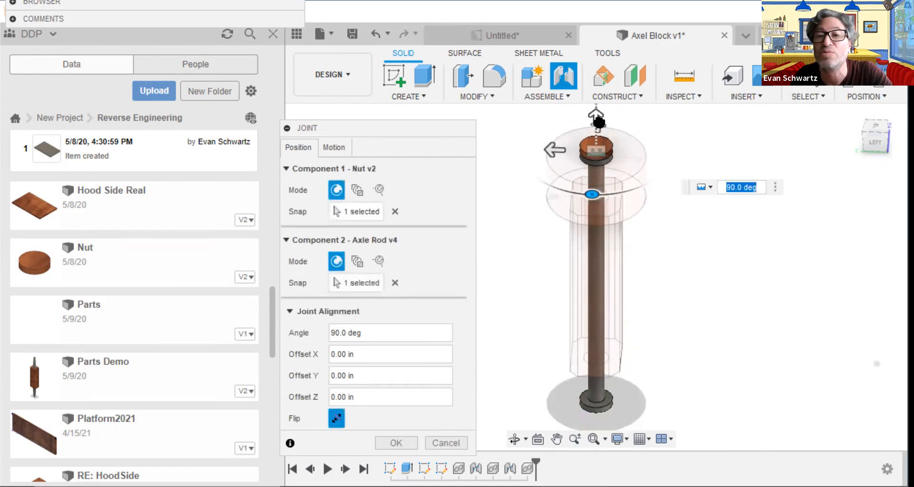
pyautogui.moveTo(598, 122); pyautogui.dragTo(755, 122)
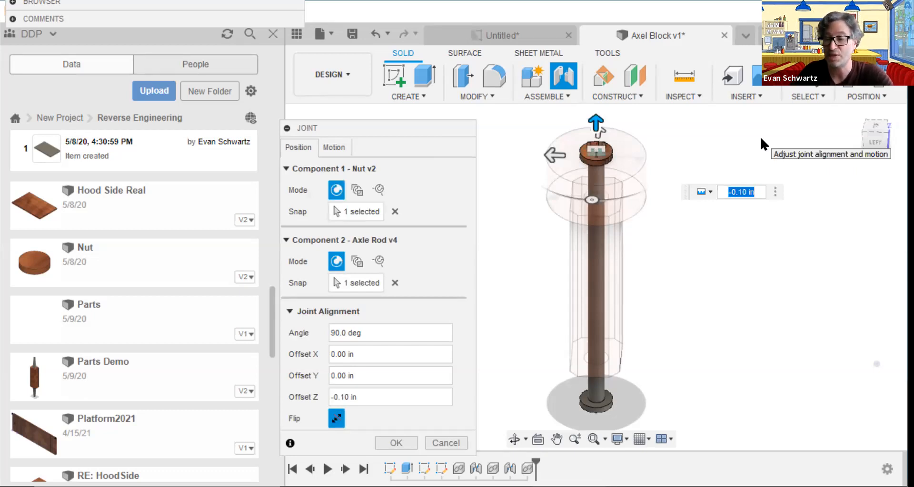
pyautogui.press('Return')
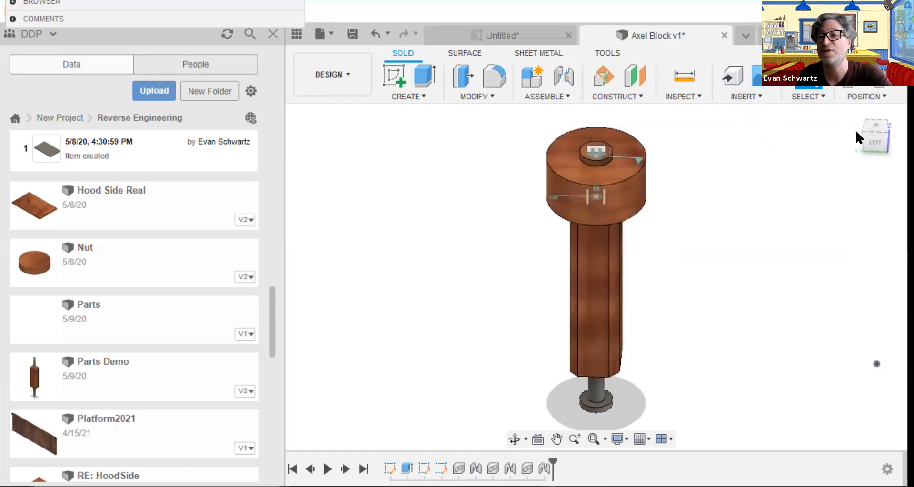
# - Insert a second RE4: Wheel2 part and move it -5.507 in in X and -2.331 in in Y, beside the axle rod's free end
pyautogui.moveTo(872, 142)
pyautogui.mouseDown()
pyautogui.moveTo(857, 102)
pyautogui.moveTo(861, 33)
pyautogui.mouseUp()
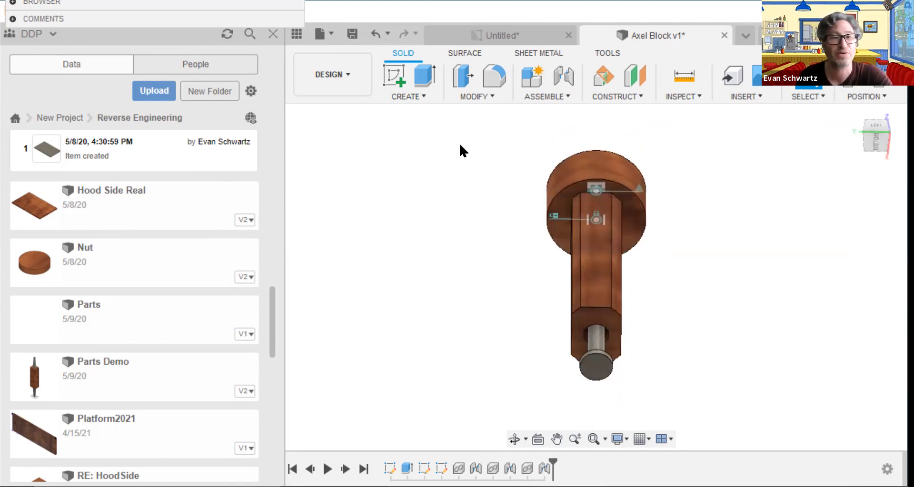
pyautogui.scroll(-6, 268, 305)
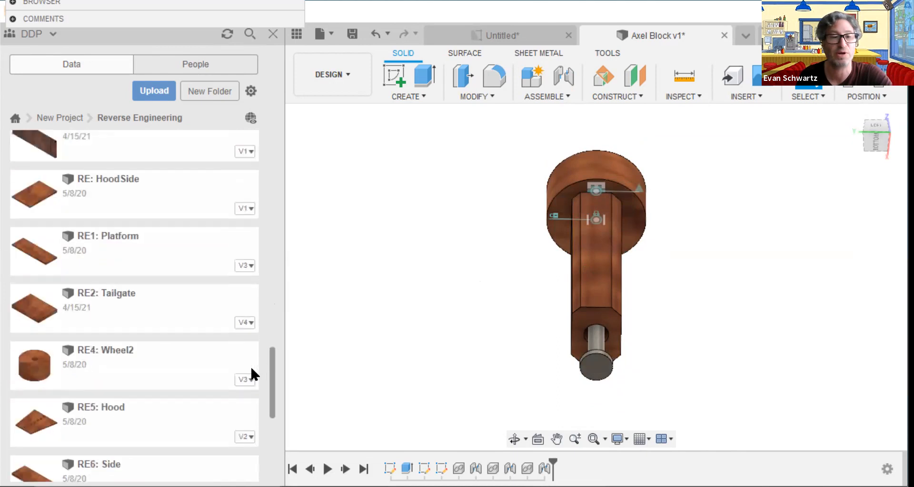
pyautogui.scroll(-1, 249, 373)
pyautogui.moveTo(139, 293); pyautogui.dragTo(430, 339)
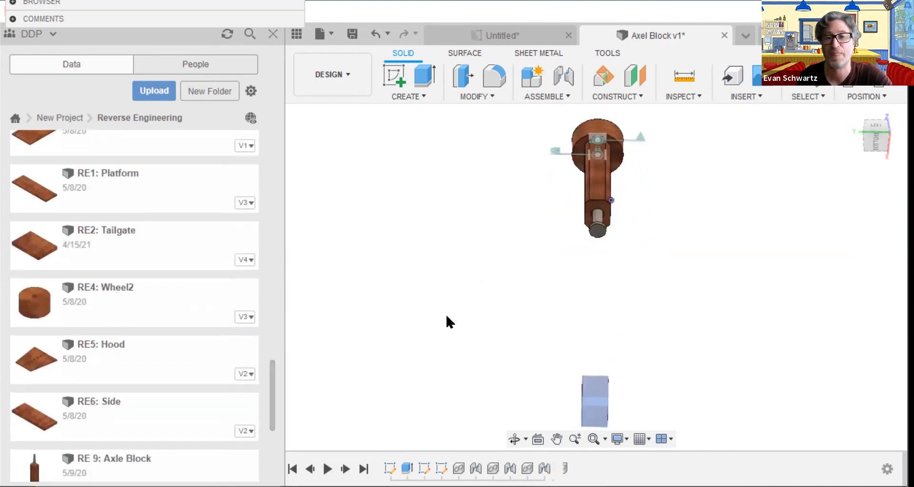
pyautogui.moveTo(575, 418); pyautogui.dragTo(661, 265)
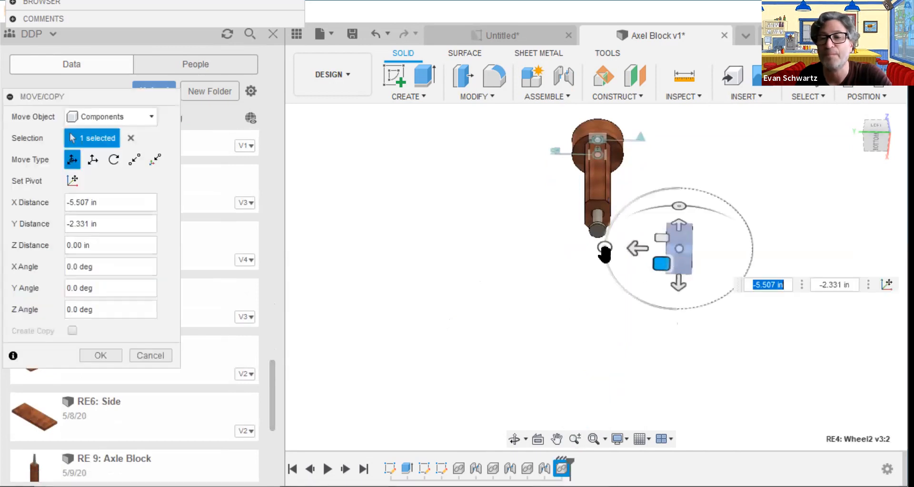
# - Rotate the second wheel -80 degrees about Z and 80 degrees about X so its hole roughly lines up with the axle rod
pyautogui.moveTo(605, 248); pyautogui.dragTo(673, 315)
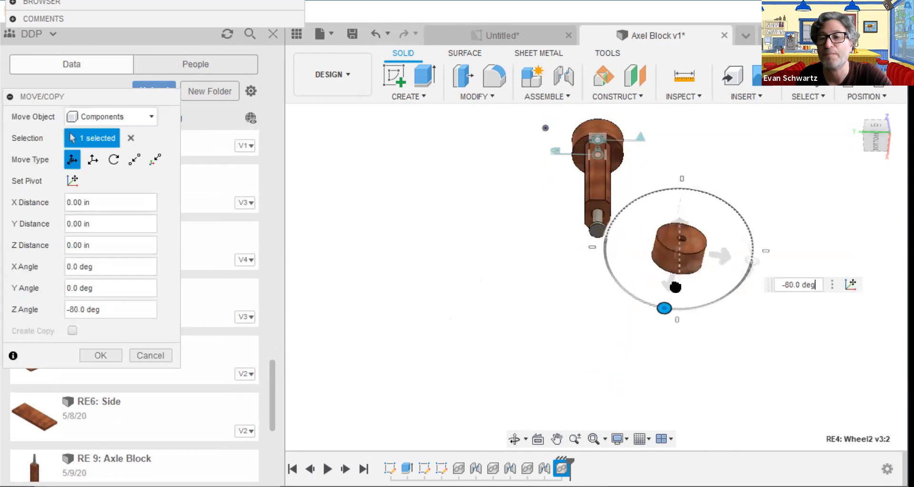
pyautogui.click(878, 142)
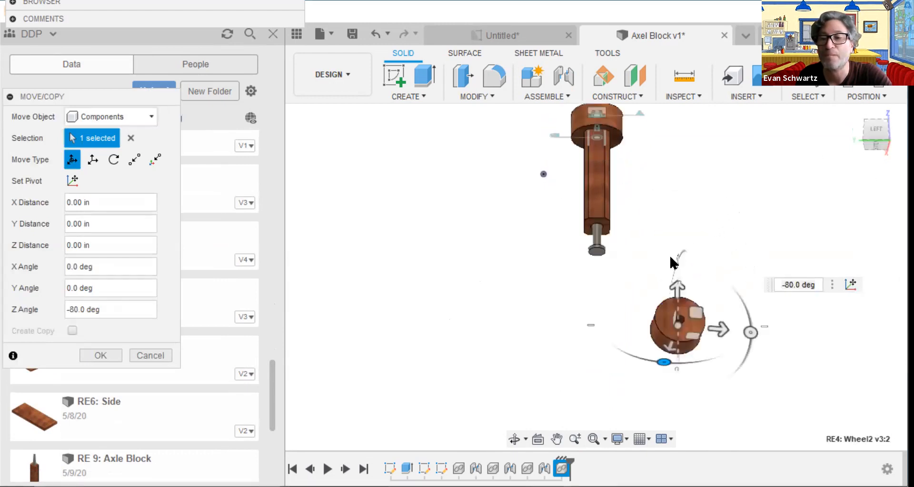
pyautogui.moveTo(679, 255); pyautogui.dragTo(698, 272)
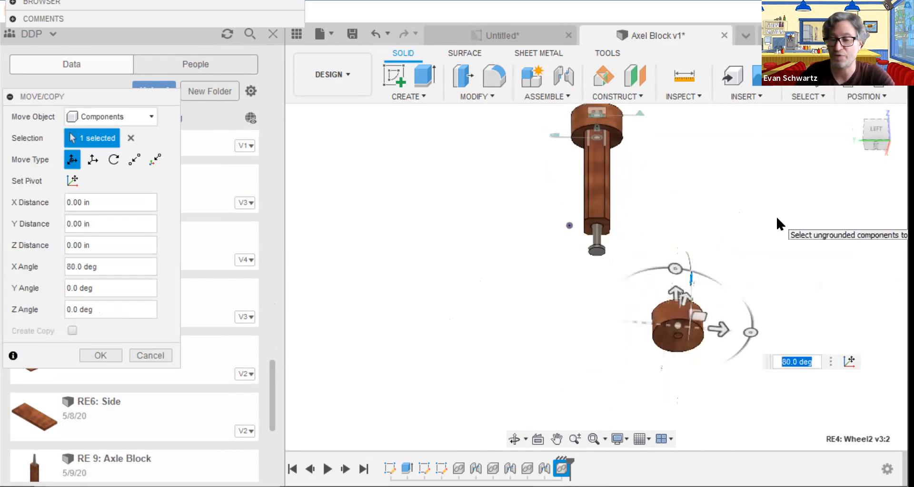
pyautogui.press('Return')
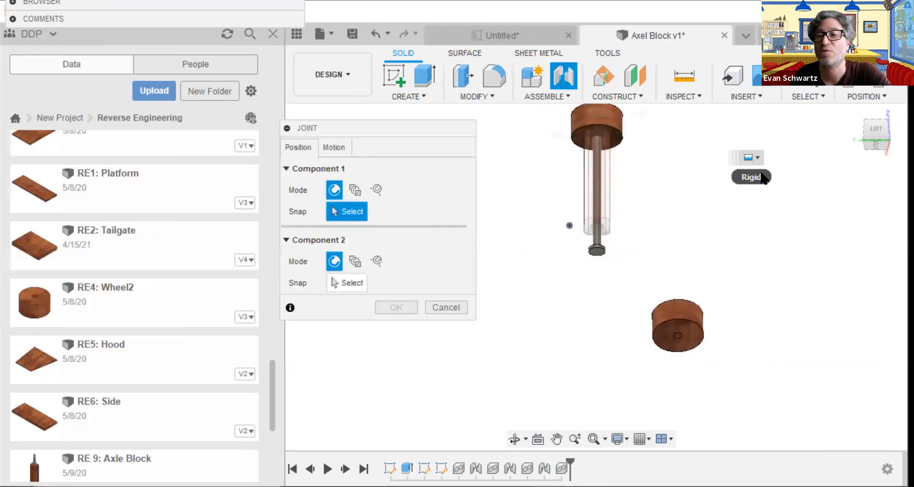
# - Join the hole centre on the second wheel's outer face to the axle rod's free end with a Revolute joint and zero offsets
pyautogui.click(751, 157)
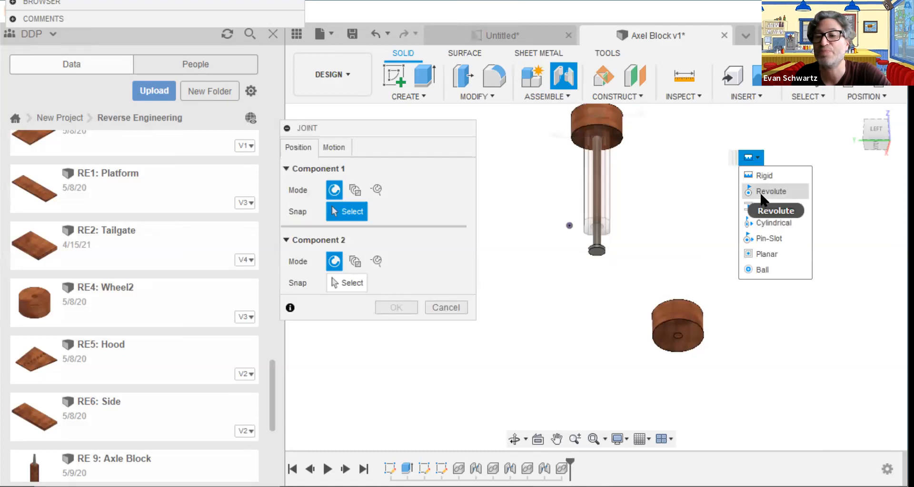
pyautogui.moveTo(870, 142); pyautogui.dragTo(876, 113)
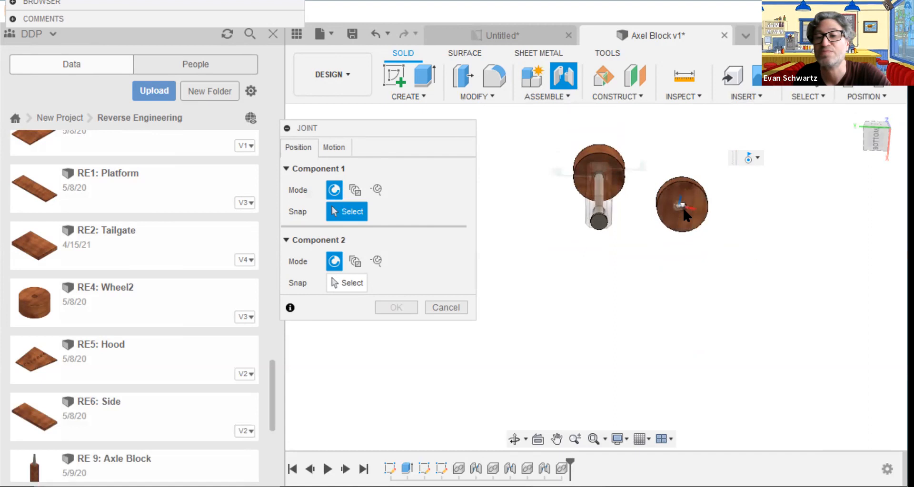
pyautogui.click(686, 206)
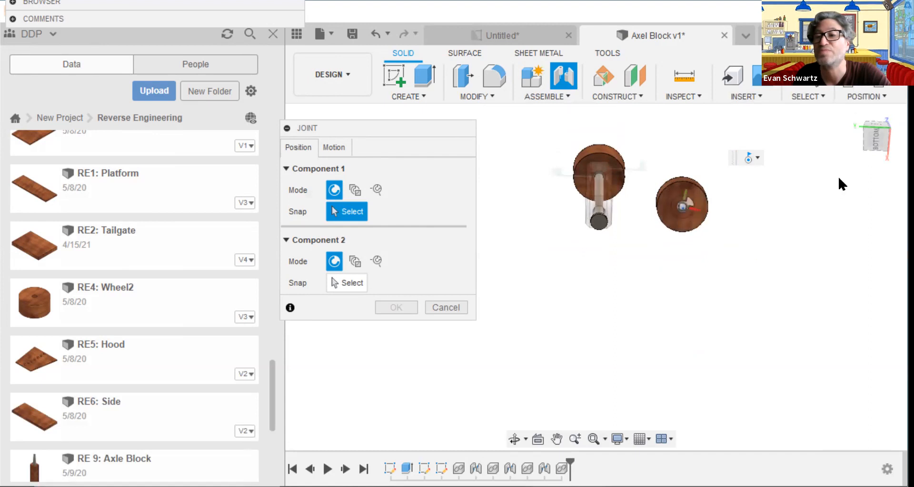
pyautogui.click(876, 128)
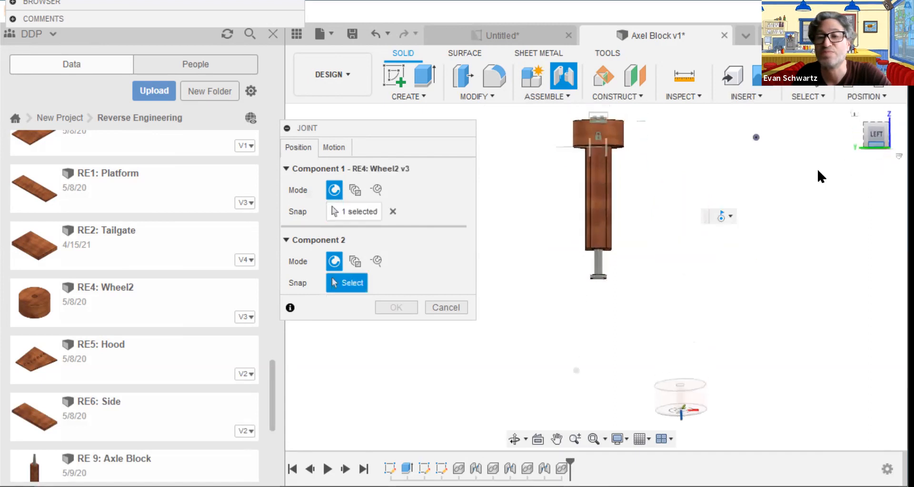
pyautogui.click(600, 265)
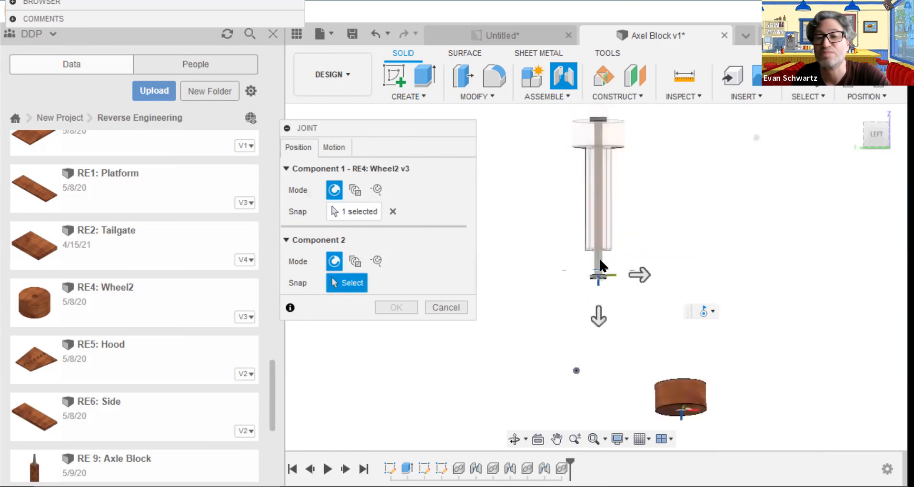
pyautogui.click(598, 276)
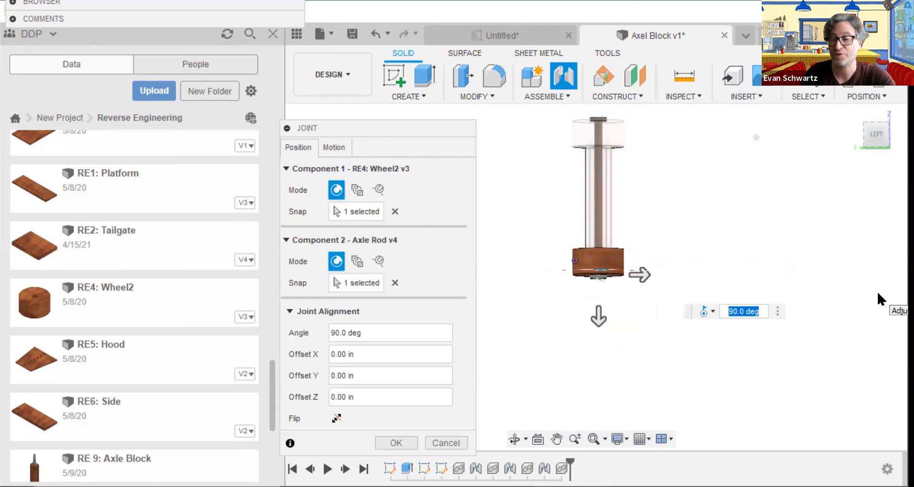
pyautogui.press('Return')
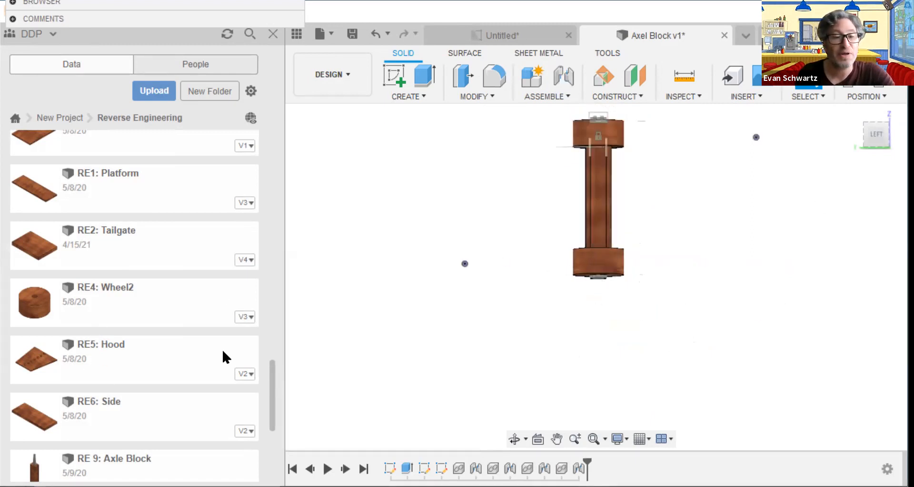
# - Insert a second Nut part and move it -2.091 in in Y and -0.131 in in Z, clear of the second wheel
pyautogui.moveTo(270, 377); pyautogui.dragTo(266, 305)
pyautogui.moveTo(178, 225); pyautogui.dragTo(559, 292)
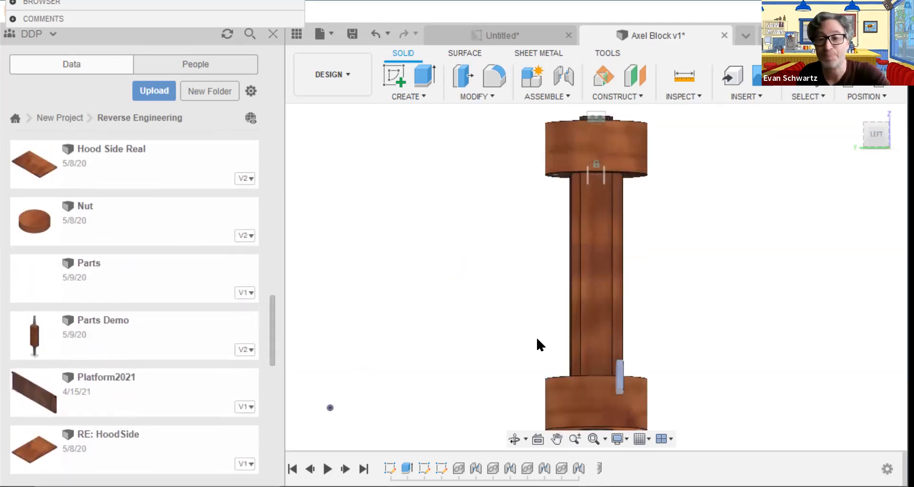
pyautogui.moveTo(602, 364); pyautogui.dragTo(749, 391)
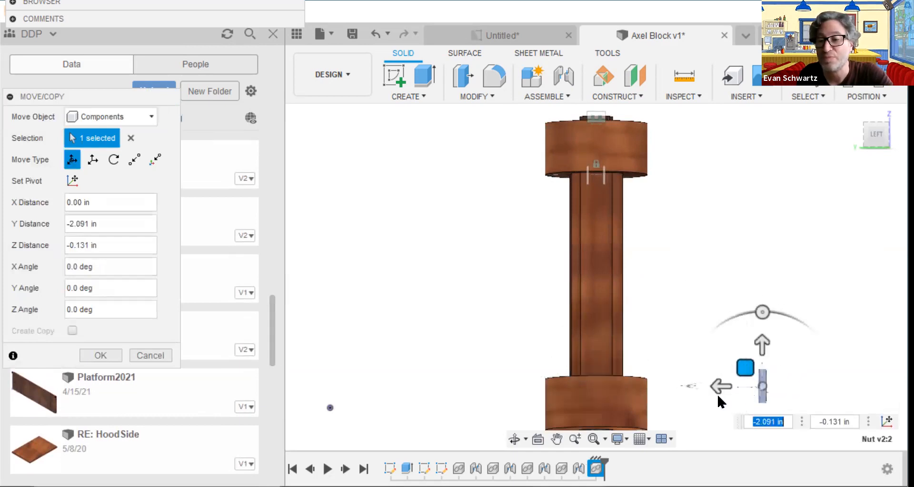
# - Rotate the second nut 60 degrees about Z and 90 degrees about X, and move it 2.623 in in X and -1.446 in in Y, beyond the second wheel
pyautogui.moveTo(690, 386); pyautogui.dragTo(706, 368)
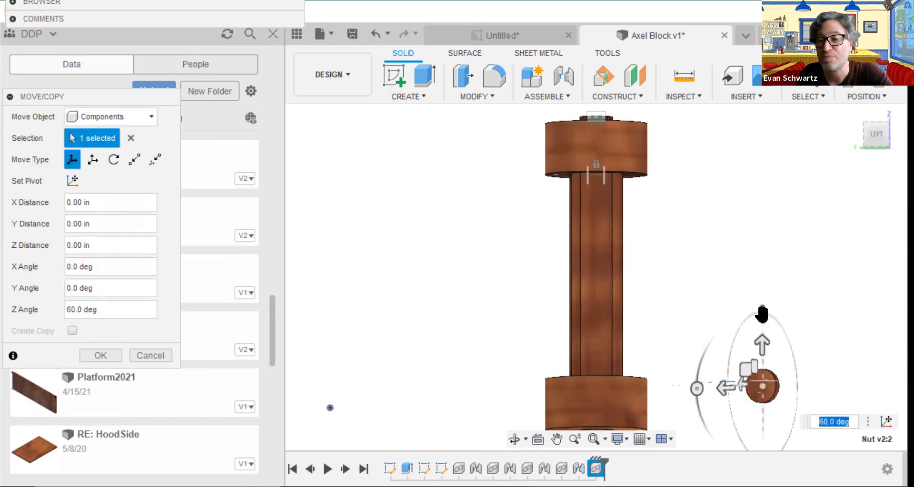
pyautogui.moveTo(761, 314); pyautogui.dragTo(770, 383)
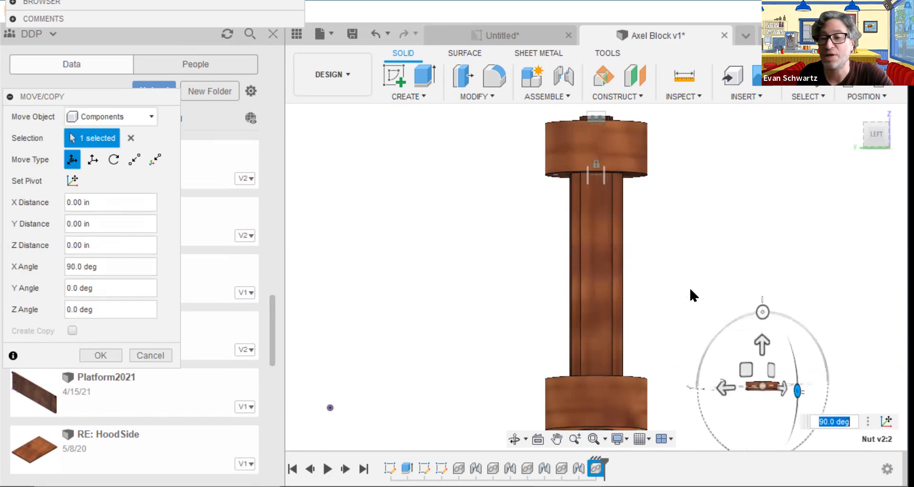
pyautogui.click(592, 439)
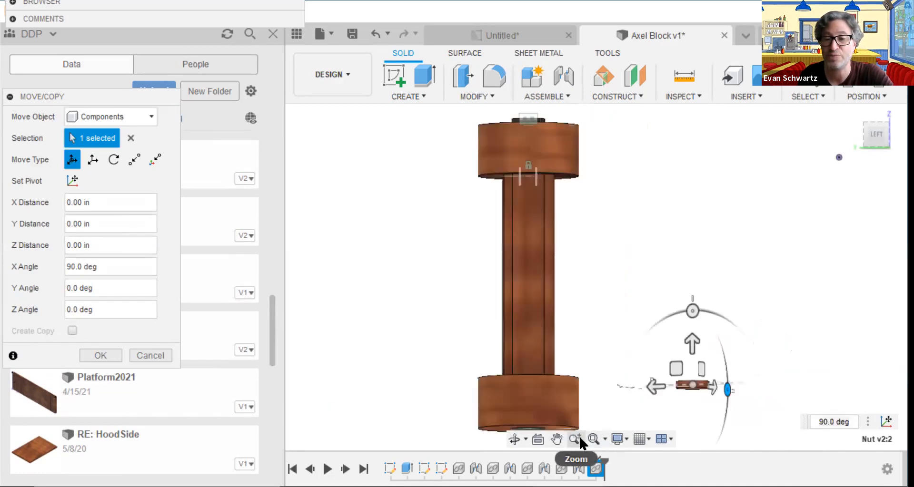
pyautogui.click(576, 439)
pyautogui.moveTo(606, 298)
pyautogui.mouseDown()
pyautogui.moveTo(604, 347)
pyautogui.moveTo(599, 298)
pyautogui.mouseUp()
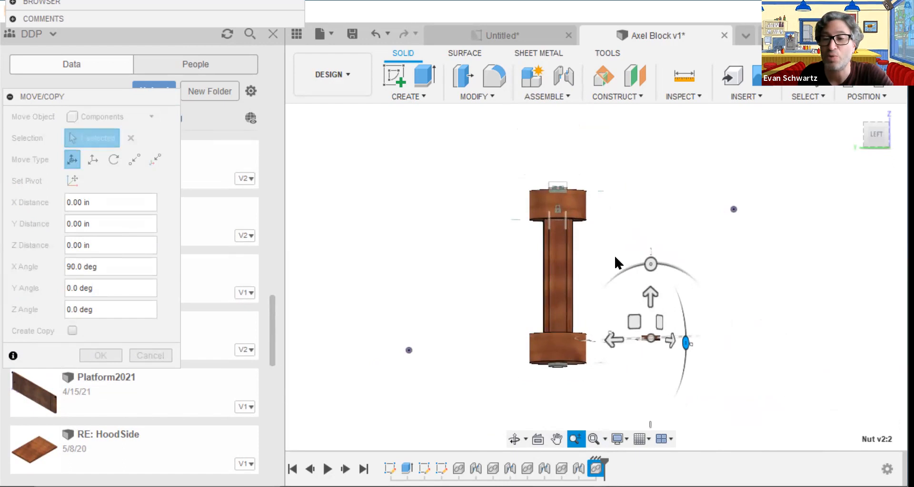
pyautogui.press('Escape')
pyautogui.moveTo(631, 321); pyautogui.dragTo(546, 380)
pyautogui.moveTo(594, 344); pyautogui.dragTo(594, 344)
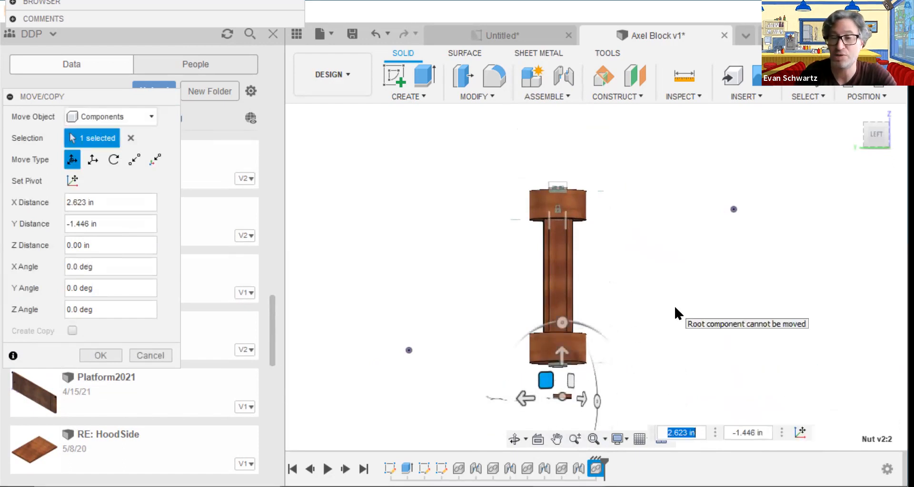
pyautogui.press('Return')
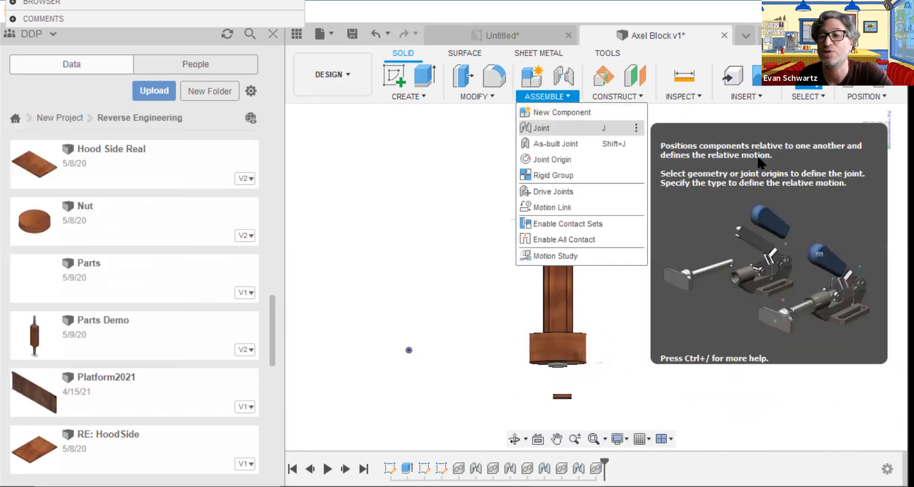
# - Start a joint that snaps the centre of the second nut to the centre of the axle rod's end at the second wheel
pyautogui.click(758, 158)
pyautogui.click(878, 138)
pyautogui.moveTo(878, 138); pyautogui.dragTo(877, 159)
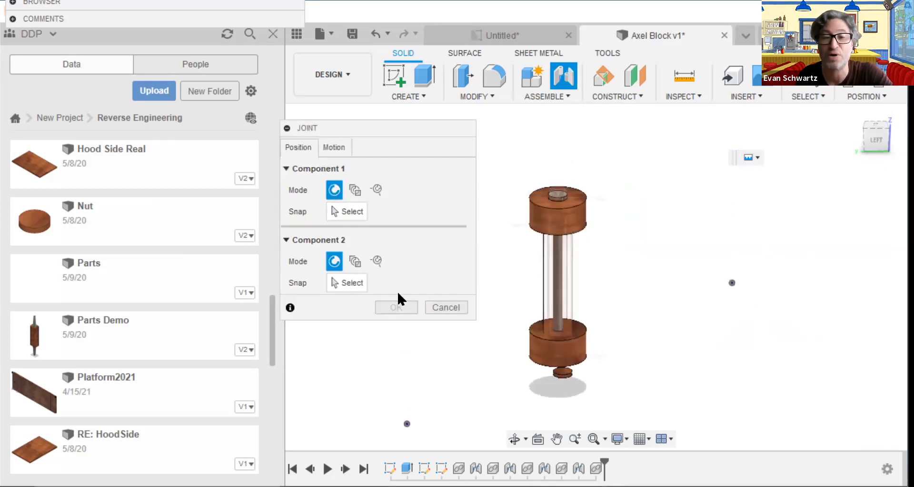
pyautogui.click(348, 212)
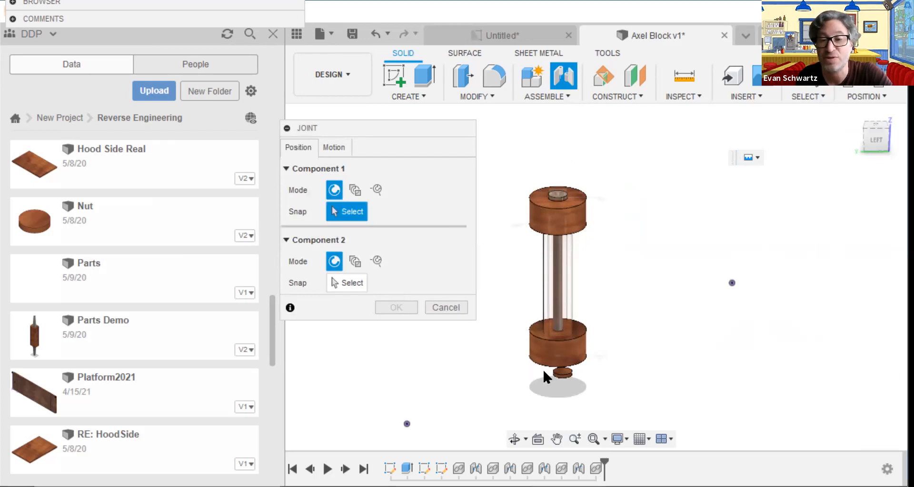
pyautogui.click(560, 379)
pyautogui.click(876, 140)
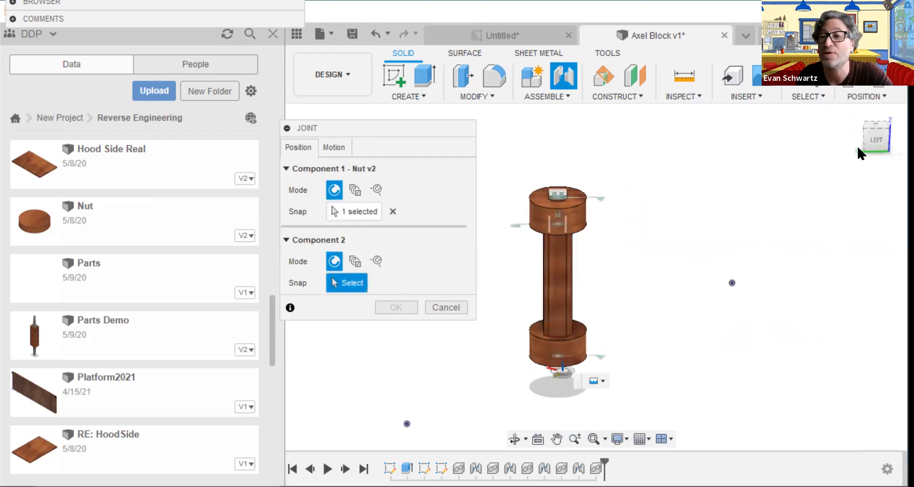
pyautogui.moveTo(876, 140); pyautogui.dragTo(873, 113)
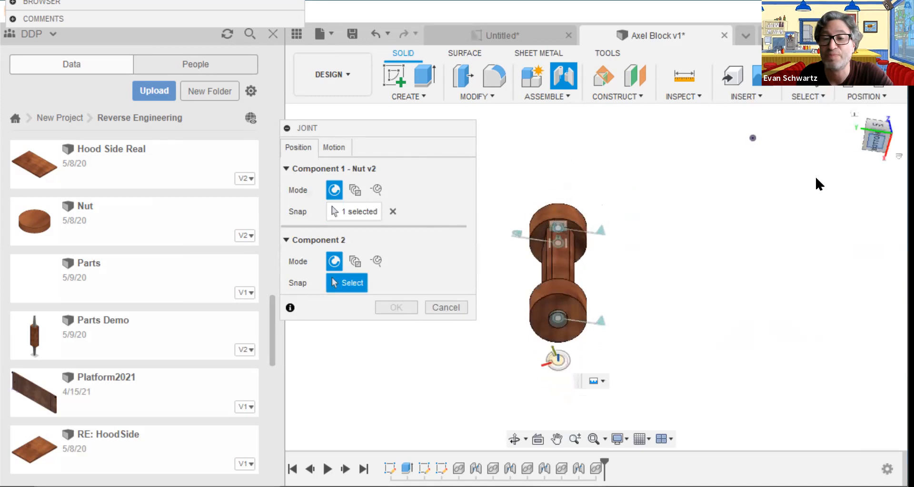
pyautogui.click(559, 323)
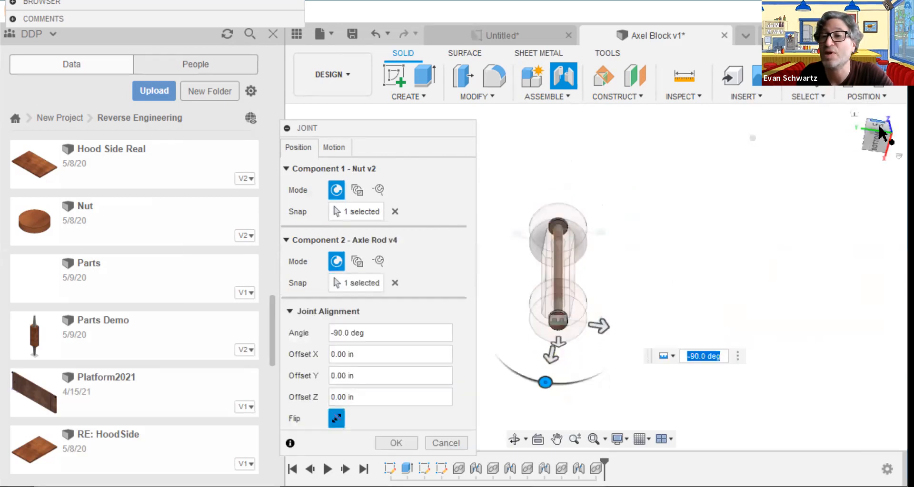
# - Set the second nut joint's Z offset to -0.10 in and complete the joint
pyautogui.click(878, 165)
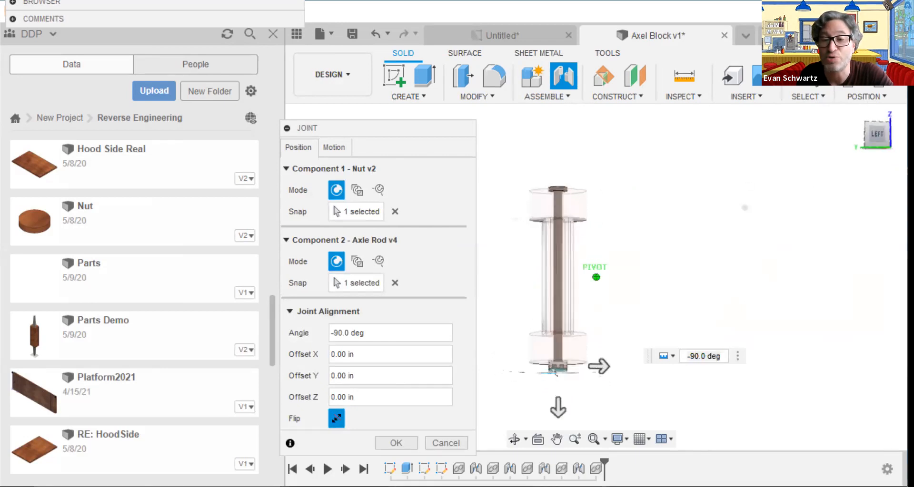
pyautogui.click(556, 404)
pyautogui.moveTo(560, 406); pyautogui.dragTo(560, 407)
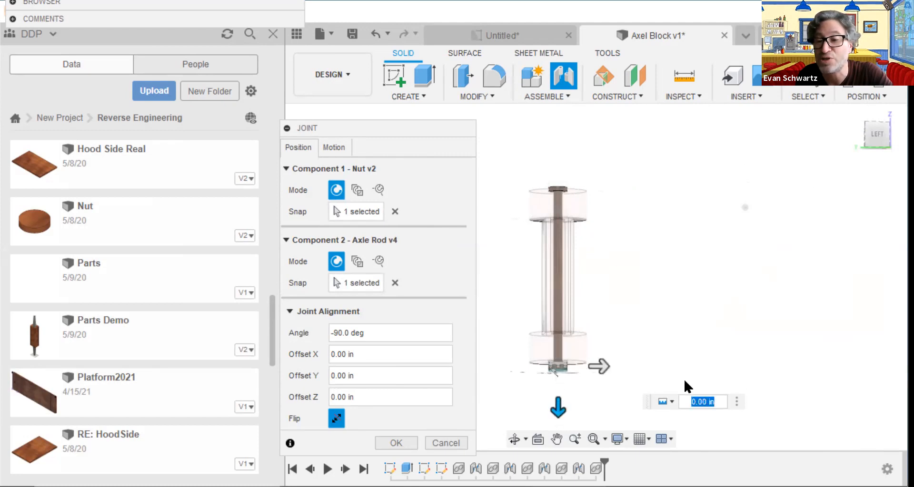
pyautogui.click(702, 403)
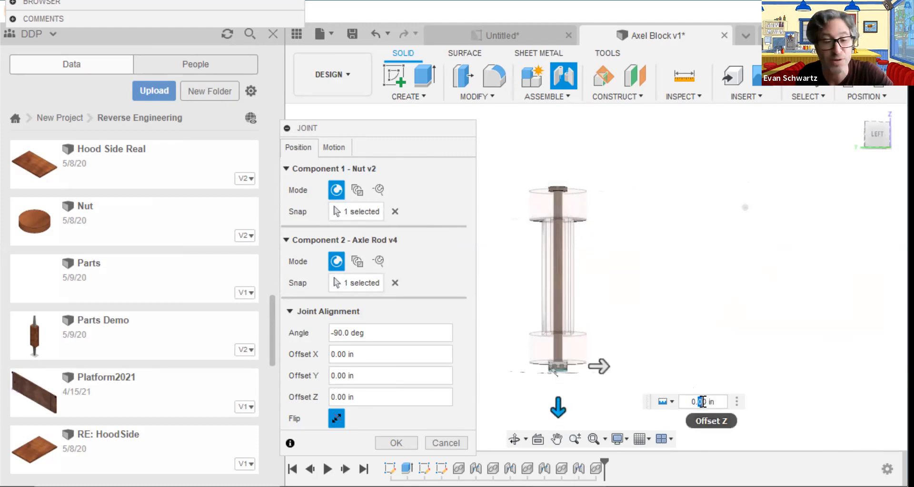
pyautogui.press('Return')
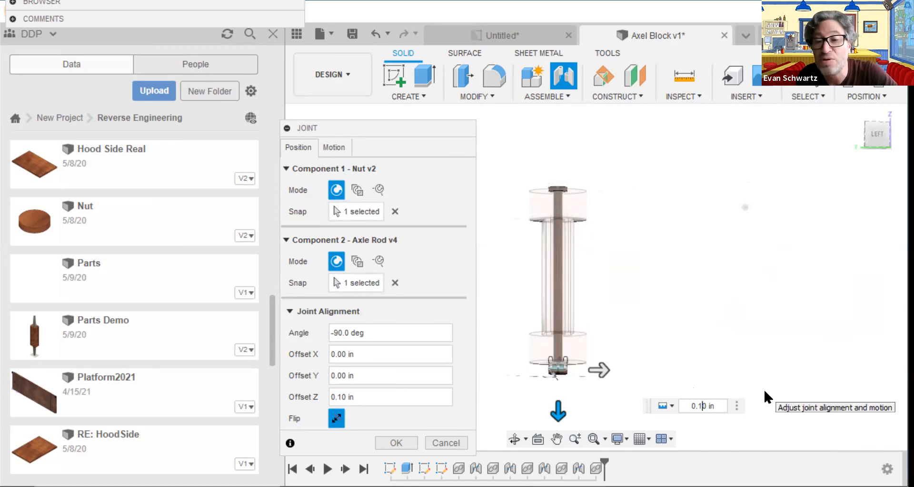
pyautogui.click(692, 405)
pyautogui.write('-')
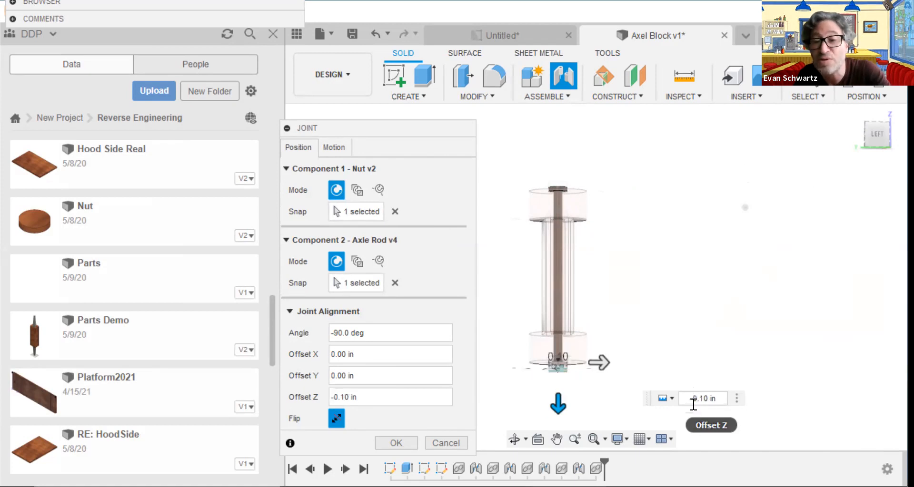
pyautogui.press('Return')
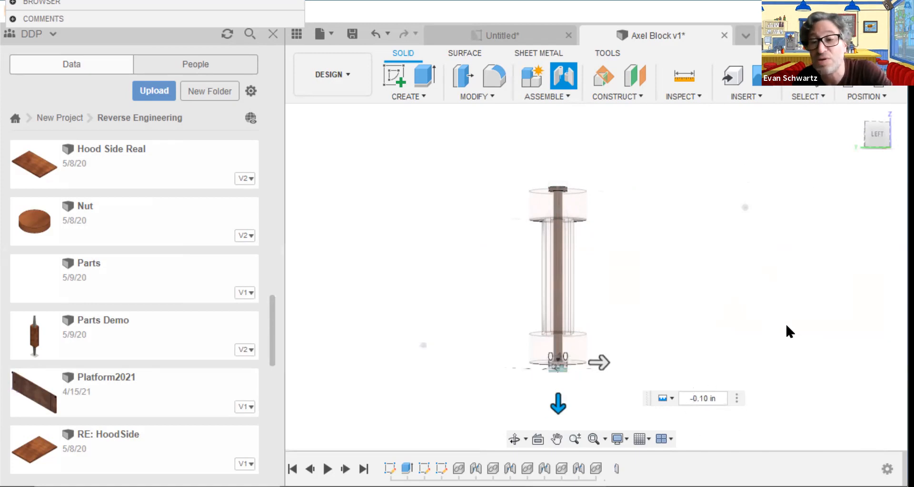
pyautogui.click(871, 140)
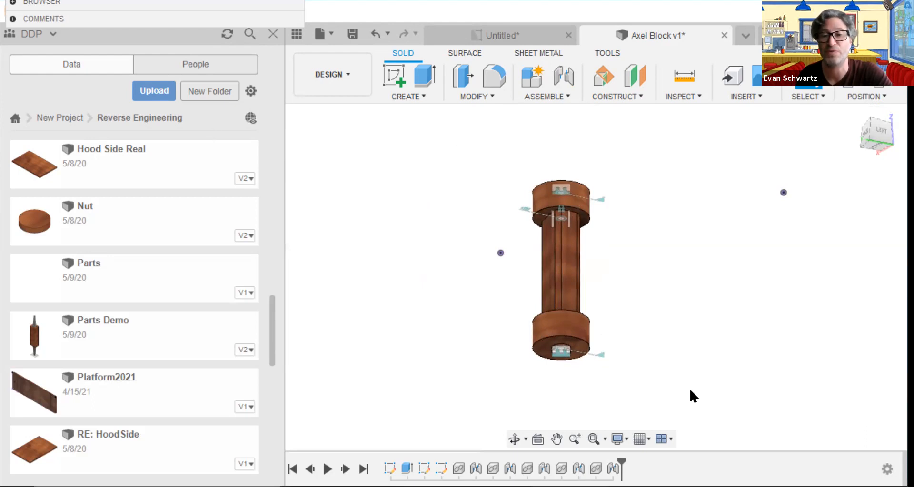
pyautogui.hotkey('ctrl', 'a')
pyautogui.rightClick(758, 281)
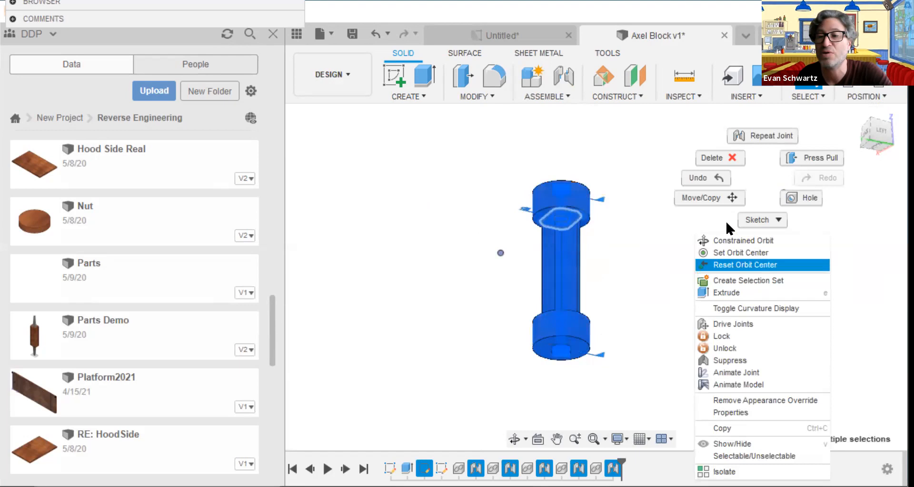
pyautogui.click(708, 199)
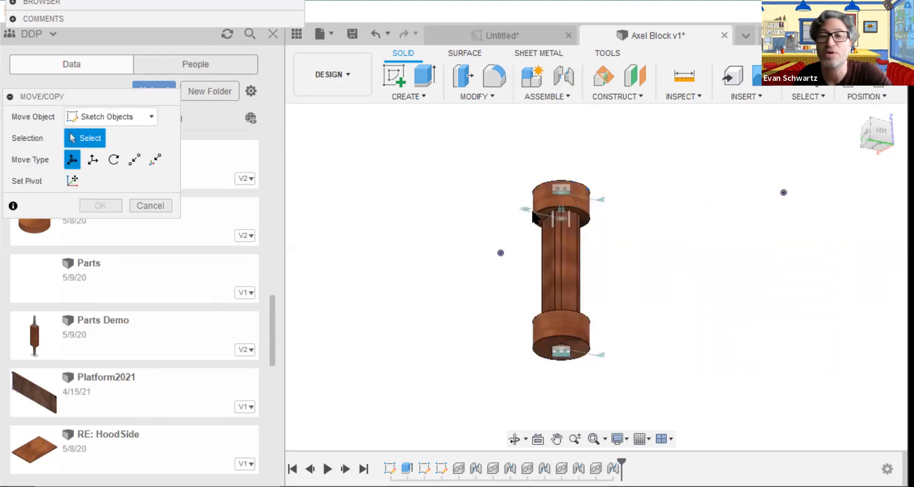
pyautogui.moveTo(96, 95); pyautogui.dragTo(398, 118)
pyautogui.click(460, 136)
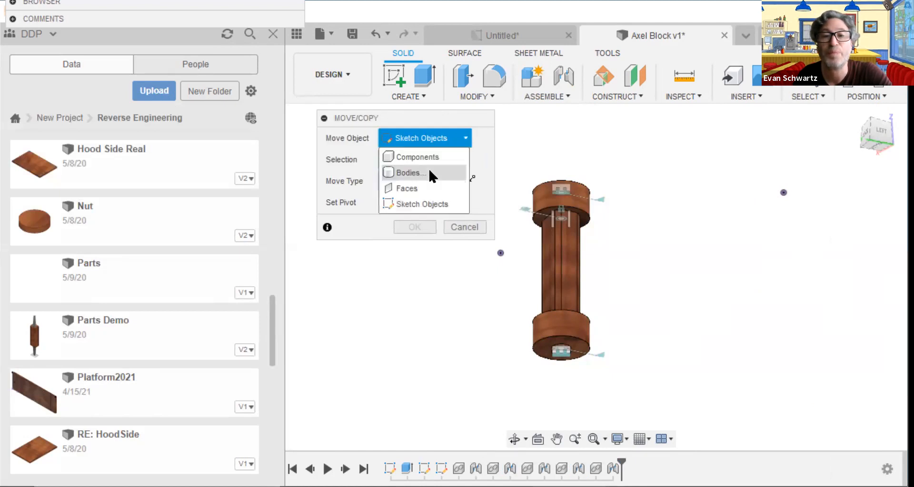
pyautogui.click(429, 171)
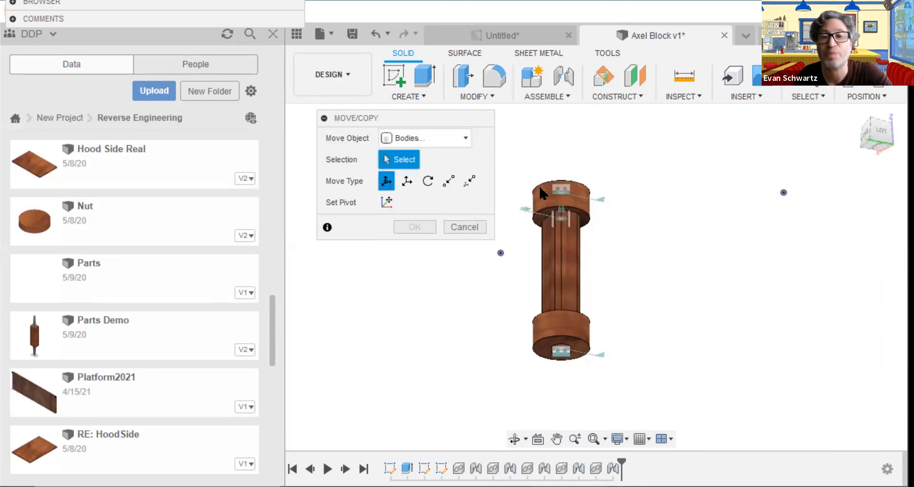
pyautogui.click(563, 204)
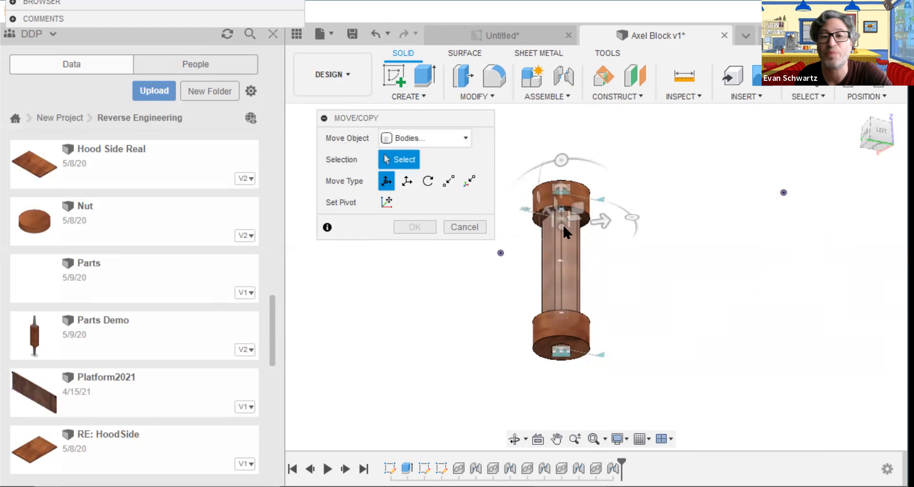
pyautogui.click(563, 229)
pyautogui.click(434, 141)
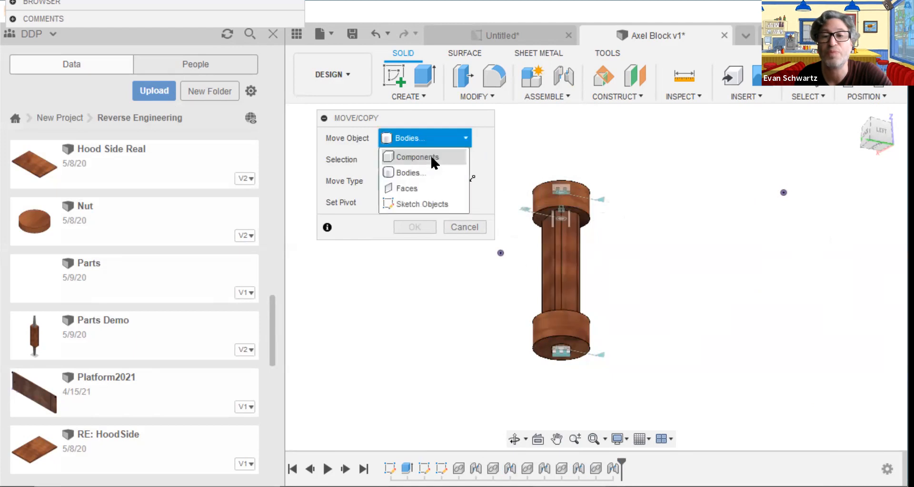
pyautogui.click(431, 154)
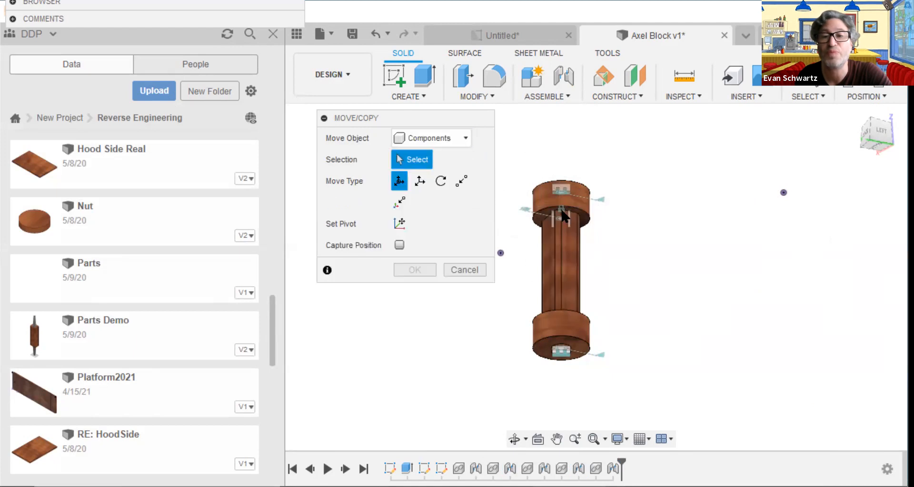
pyautogui.click(456, 138)
pyautogui.click(436, 172)
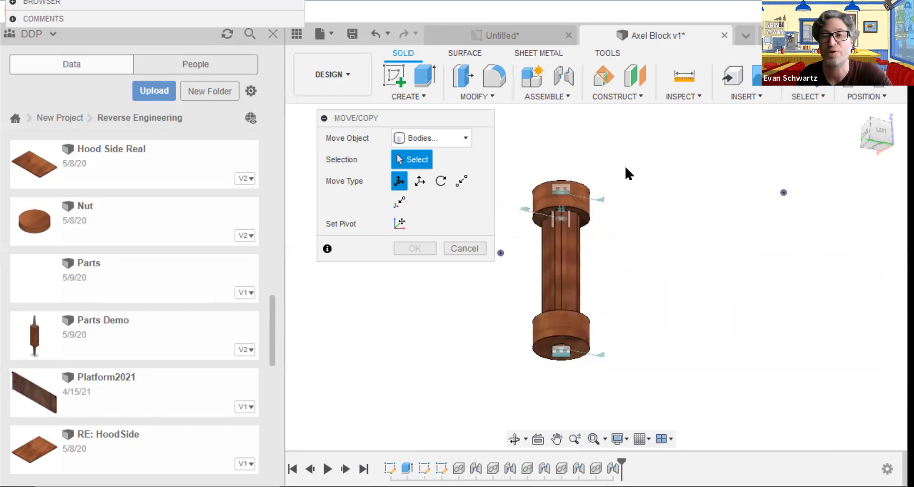
pyautogui.click(480, 247)
pyautogui.moveTo(457, 134); pyautogui.dragTo(672, 377)
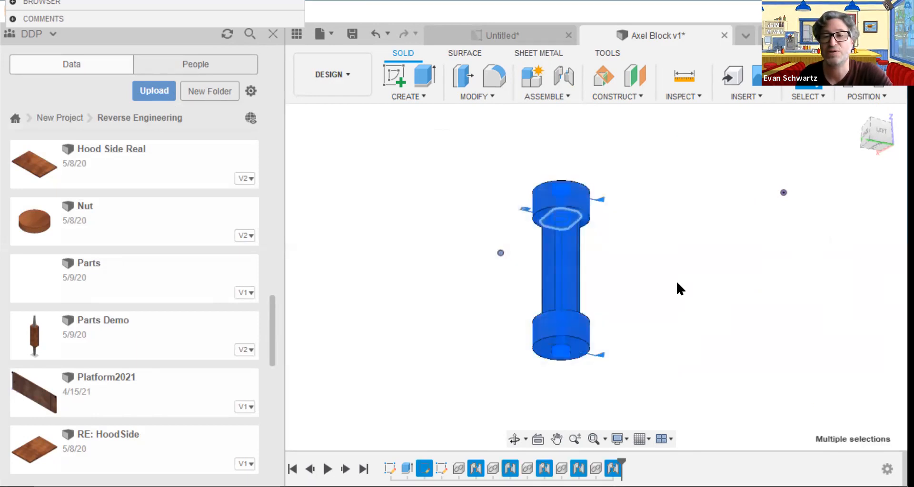
pyautogui.click(773, 264)
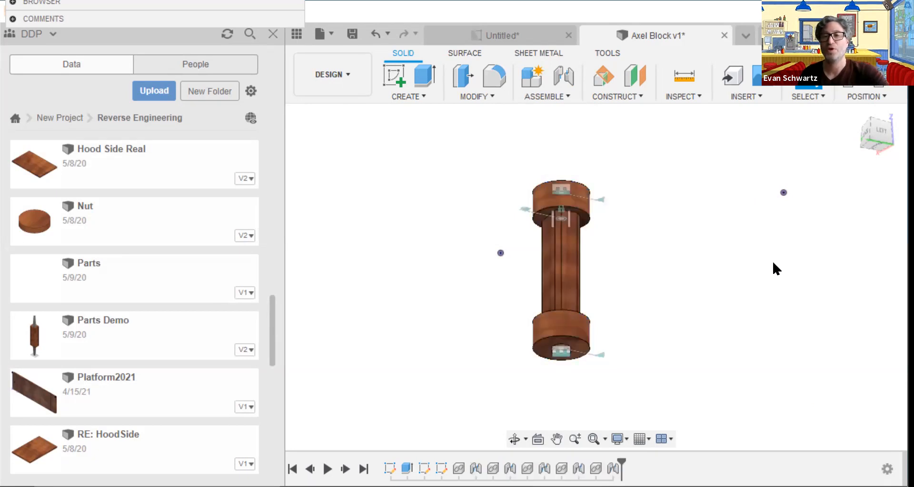